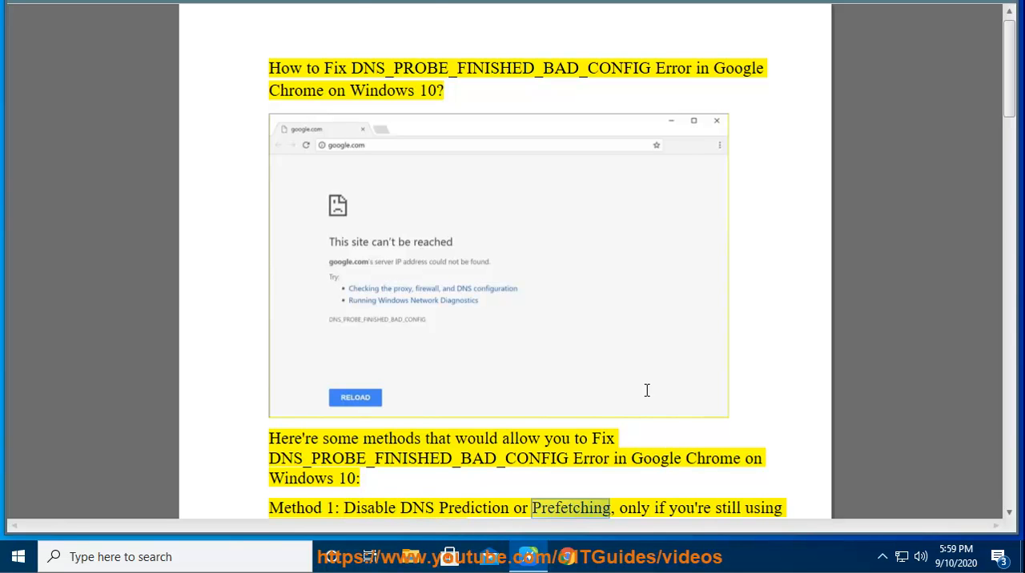
- Open Google Chrome's Settings page and move its window so the Method 1 text in the guide stays readable
scroll(674, 394, "down", 7)
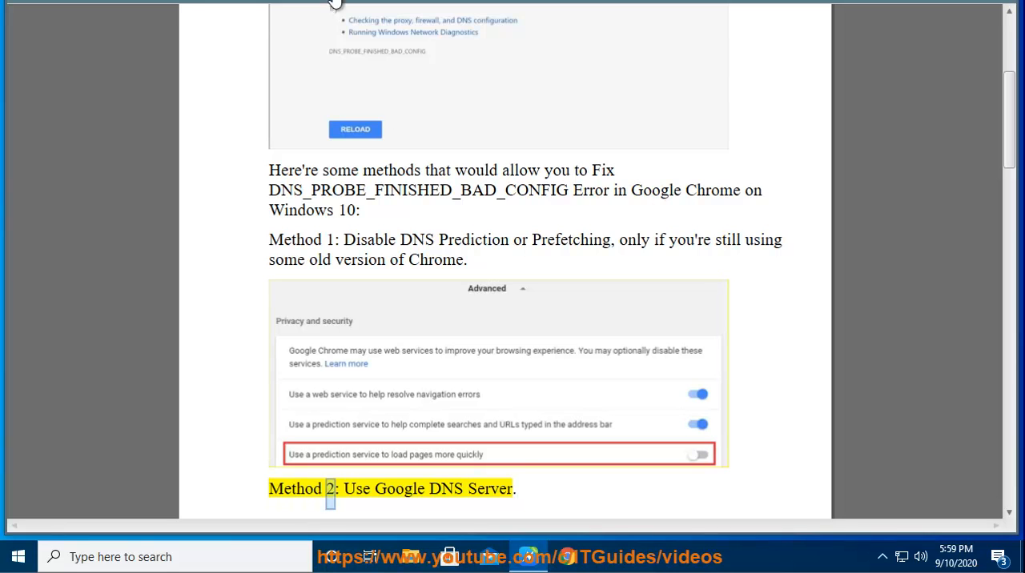
left_click(474, 241)
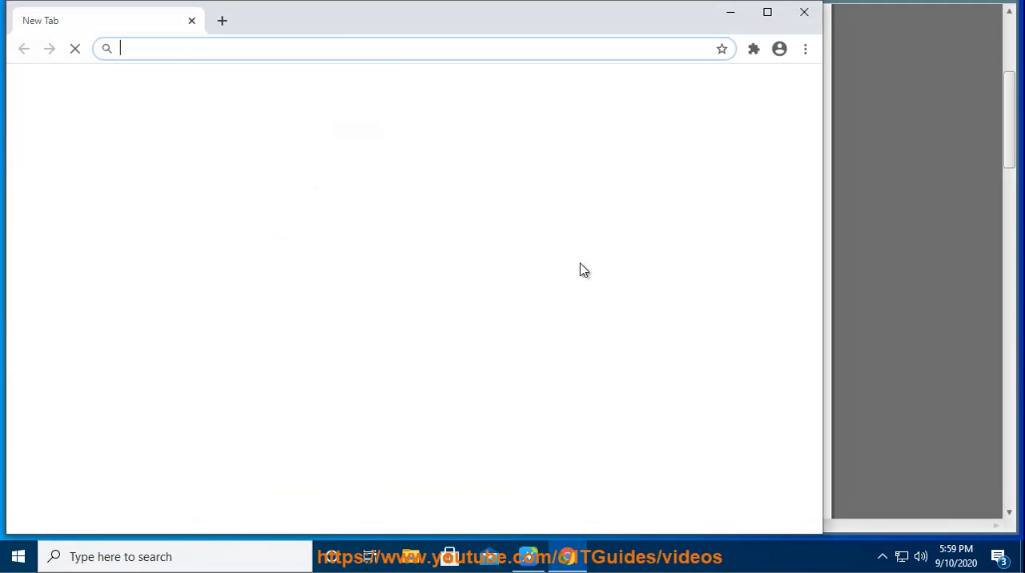
left_click(803, 49)
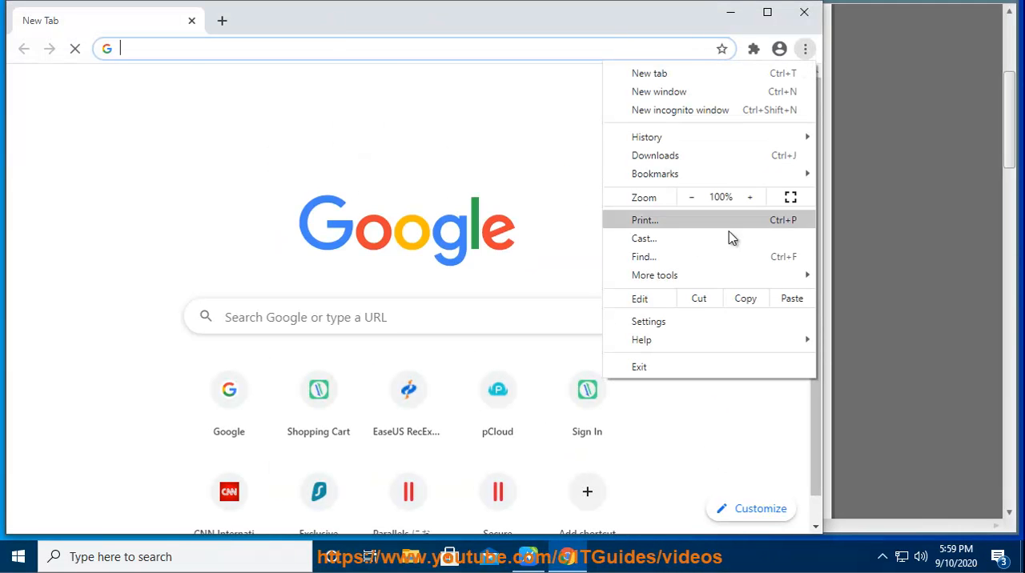
left_click(699, 323)
left_click_drag(454, 24, 1001, 83)
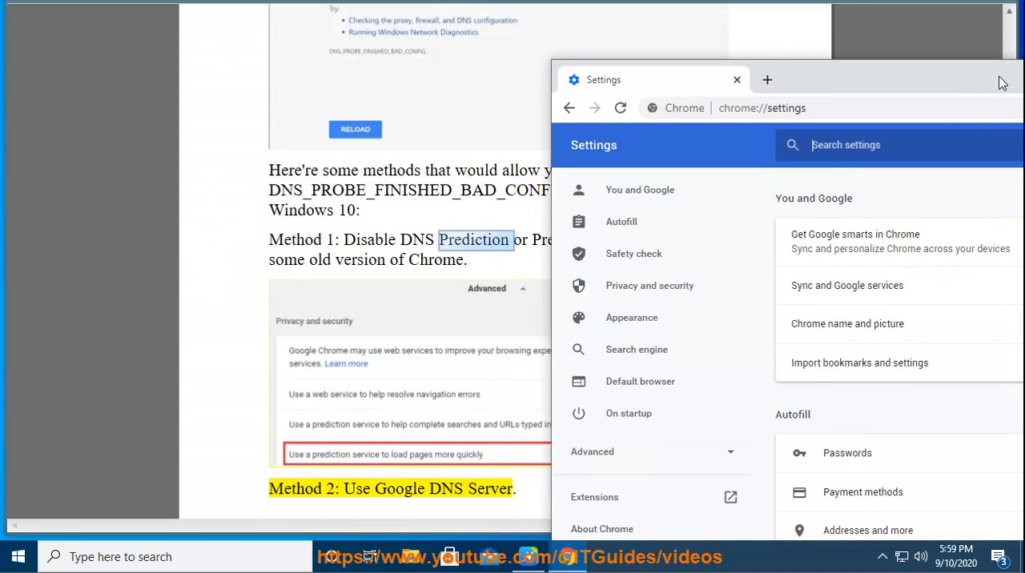
- Search the Chrome settings for "PREDICTION" and return to the written guide
left_click(911, 152)
type("pre")
key("BackSpace")
key("BackSpace")
key("BackSpace")
type("PRESS")
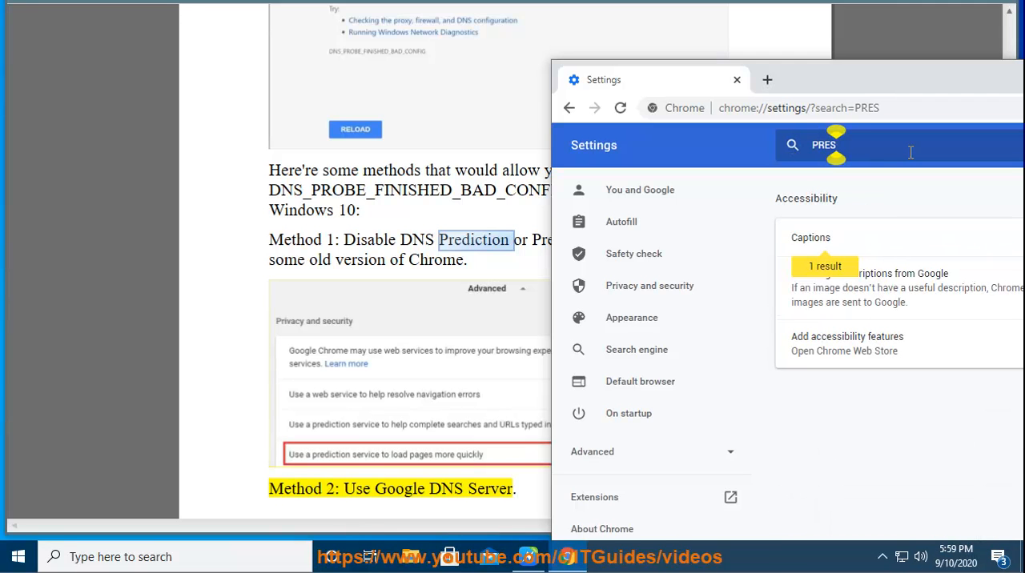
type("DICTION")
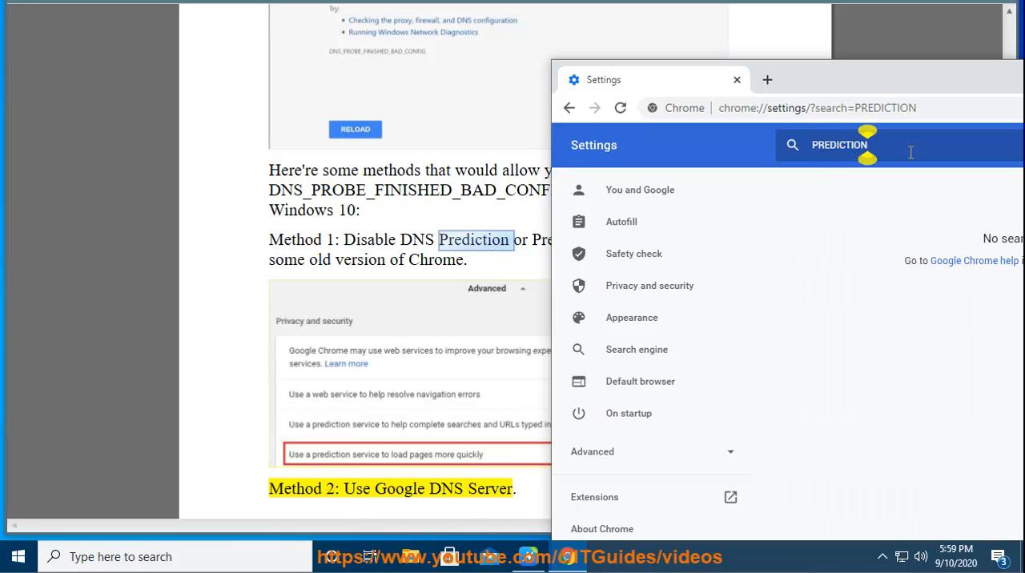
left_click_drag(952, 85, 702, 86)
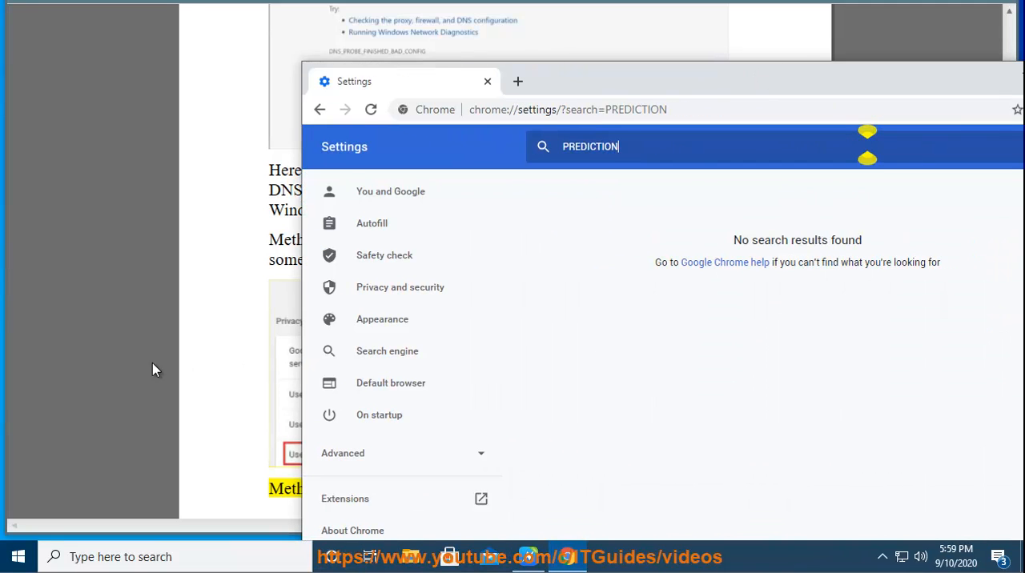
left_click(154, 370)
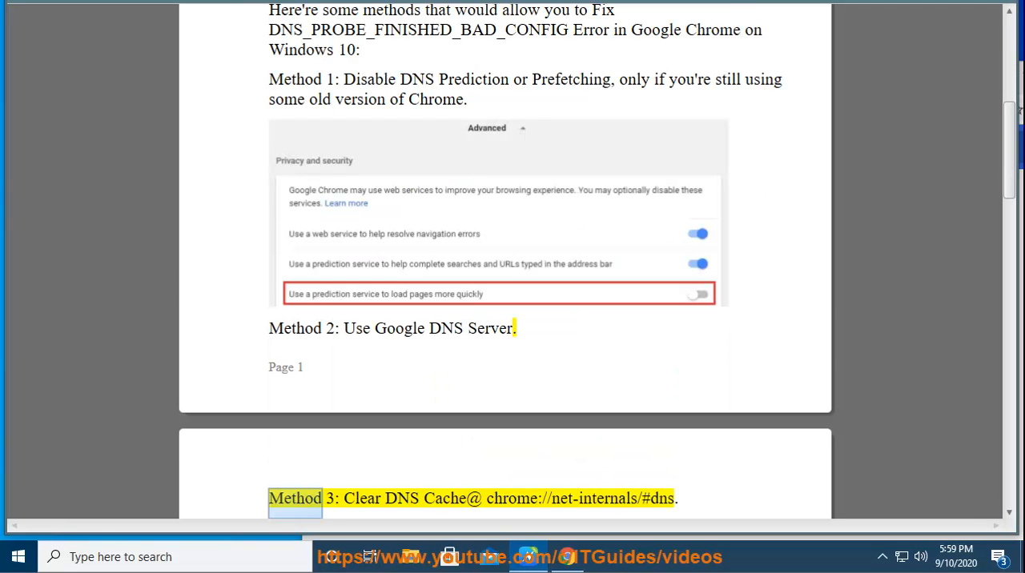
- Open the Ethernet0 connection status through Control Panel's network status page, close Control Panel and move the status window aside
left_click_drag(511, 331, 385, 331)
left_click(240, 556)
type("C")
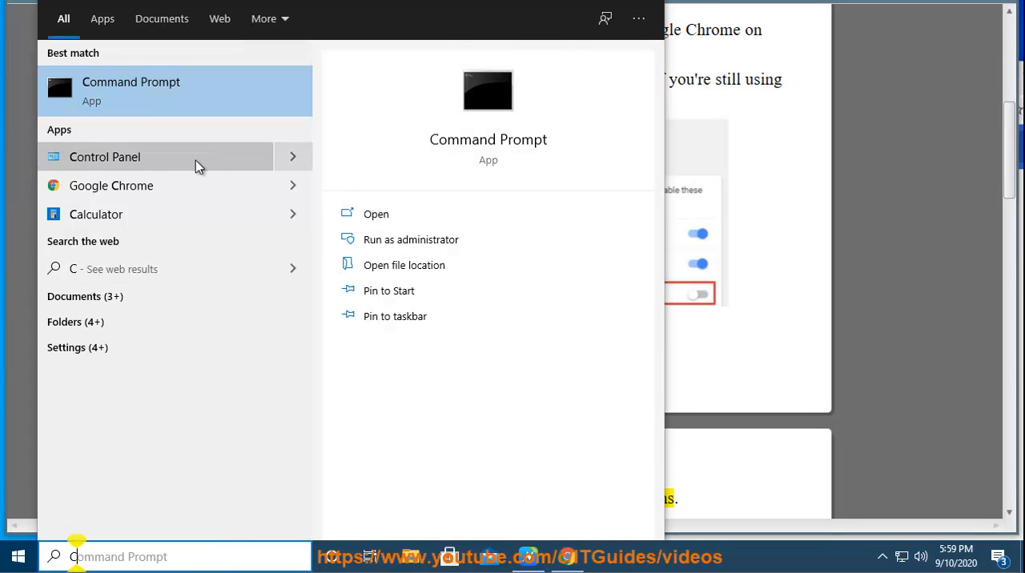
left_click(197, 159)
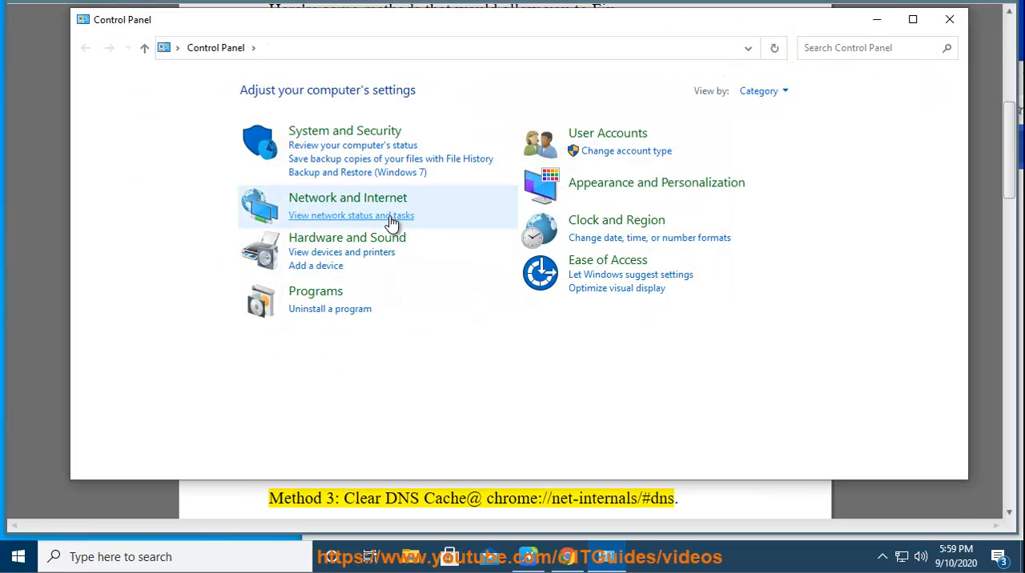
left_click(393, 215)
left_click(596, 149)
left_click(949, 19)
left_click_drag(548, 97, 199, 198)
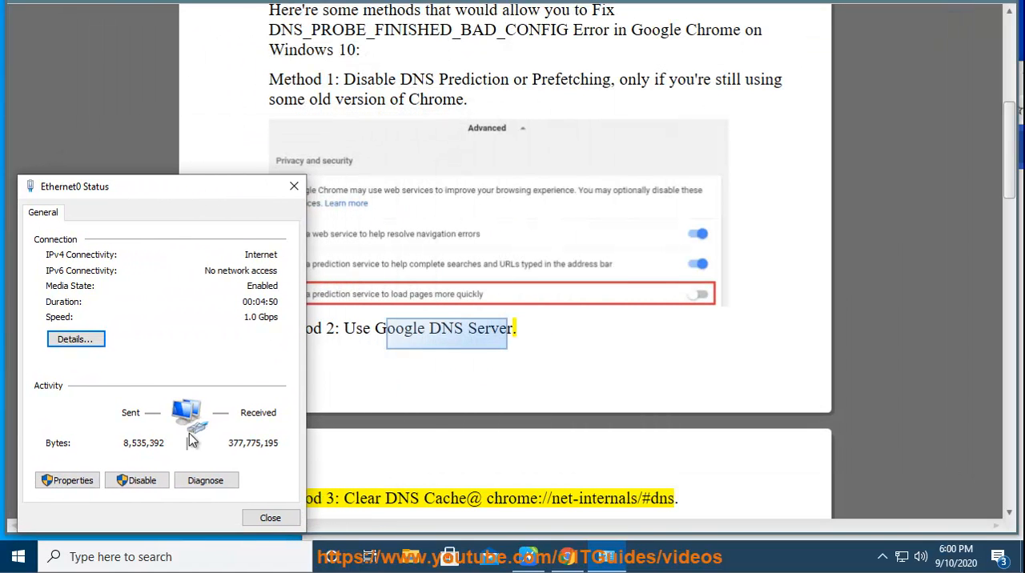
- Open the Internet Protocol Version 4 (TCP/IPv4) properties of the Ethernet0 connection and arrange the dialogs side by side
left_click(90, 485)
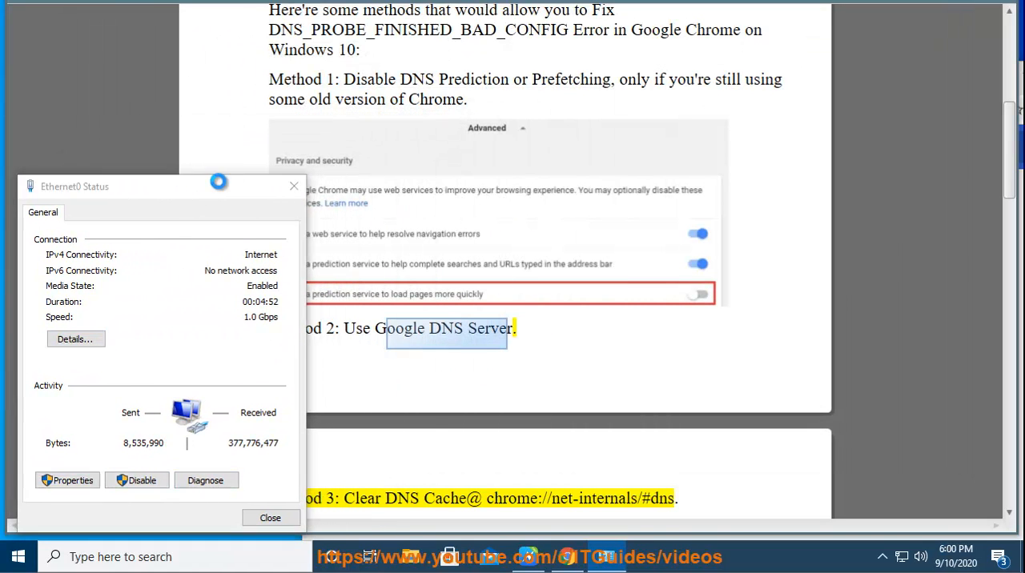
left_click_drag(202, 179, 491, 175)
left_click(450, 318)
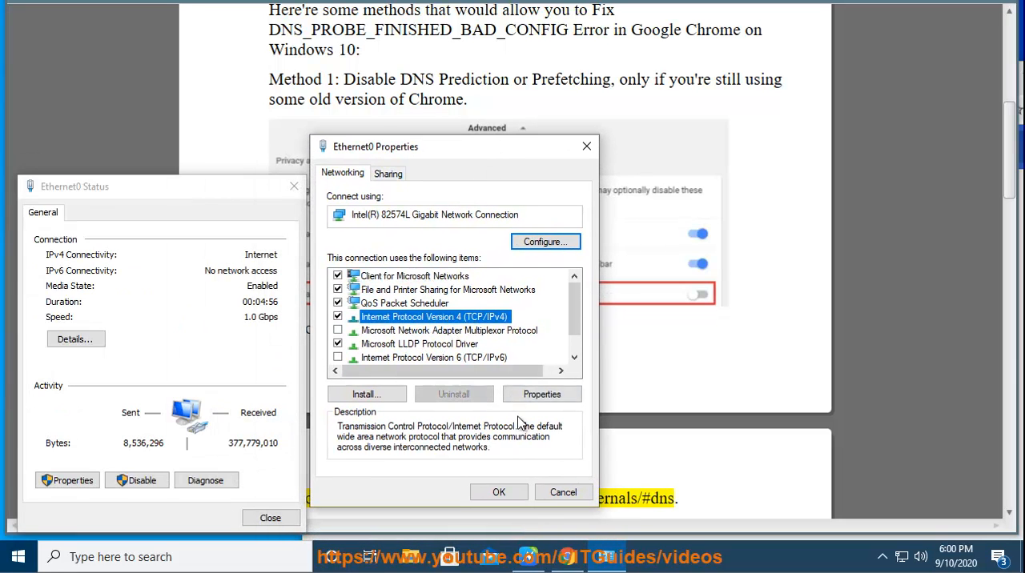
double_click(485, 319)
left_click_drag(538, 182, 801, 100)
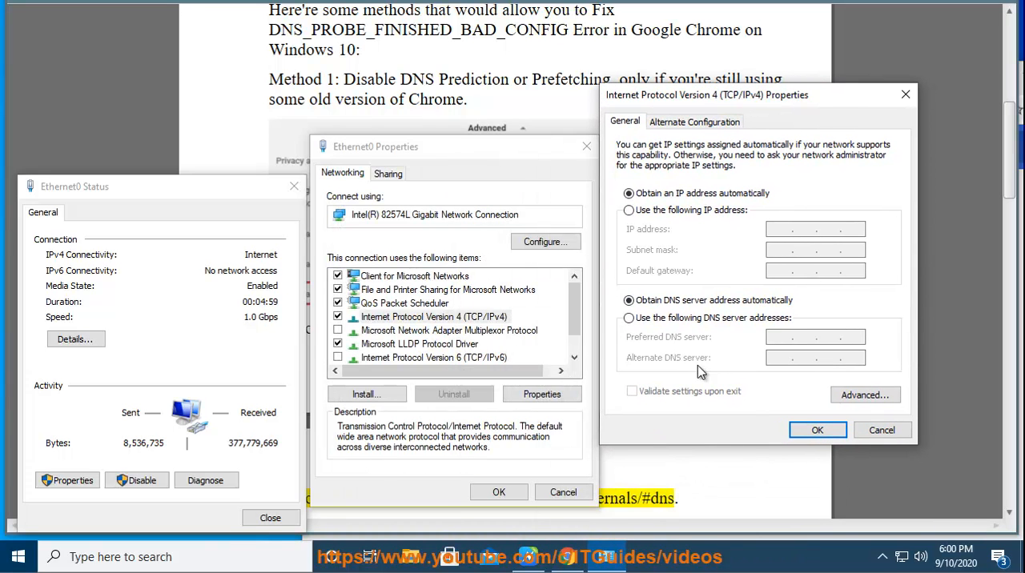
- Switch the IPv4 settings to manual DNS server addresses and enter 8.8.8.8 as the preferred DNS server
left_click(672, 320)
left_click(775, 337)
type("8...")
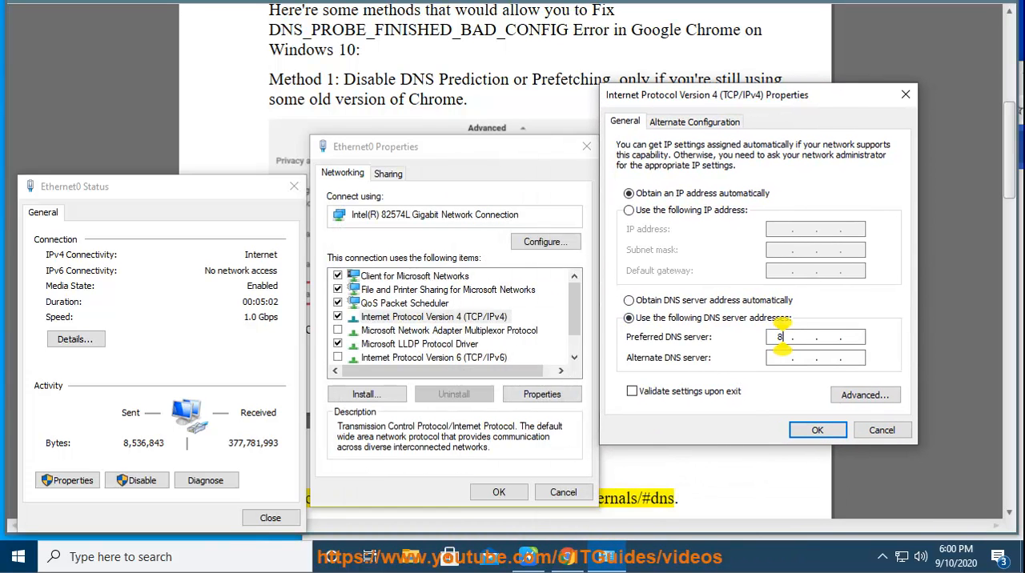
left_click(804, 337)
type("8..")
left_click(827, 337)
type("8")
left_click(851, 337)
type("8")
- Enter 8.8.4.4 as the alternate DNS server, cancel the IPv4 and Ethernet0 properties, and close the connection status
left_click(775, 358)
type("8")
left_click(804, 358)
type("8")
left_click(828, 358)
type("4.")
left_click(854, 358)
type("4")
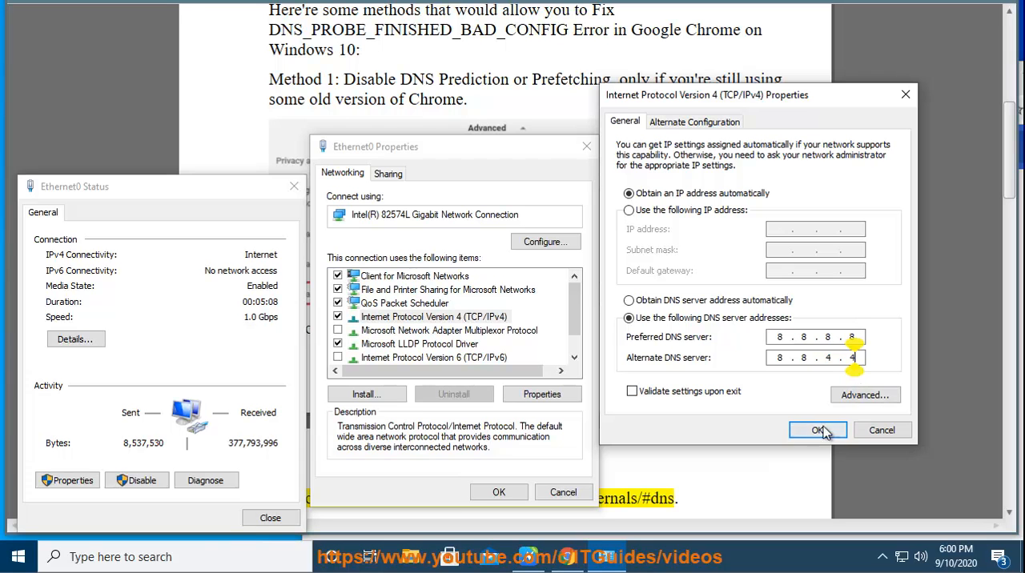
left_click(874, 432)
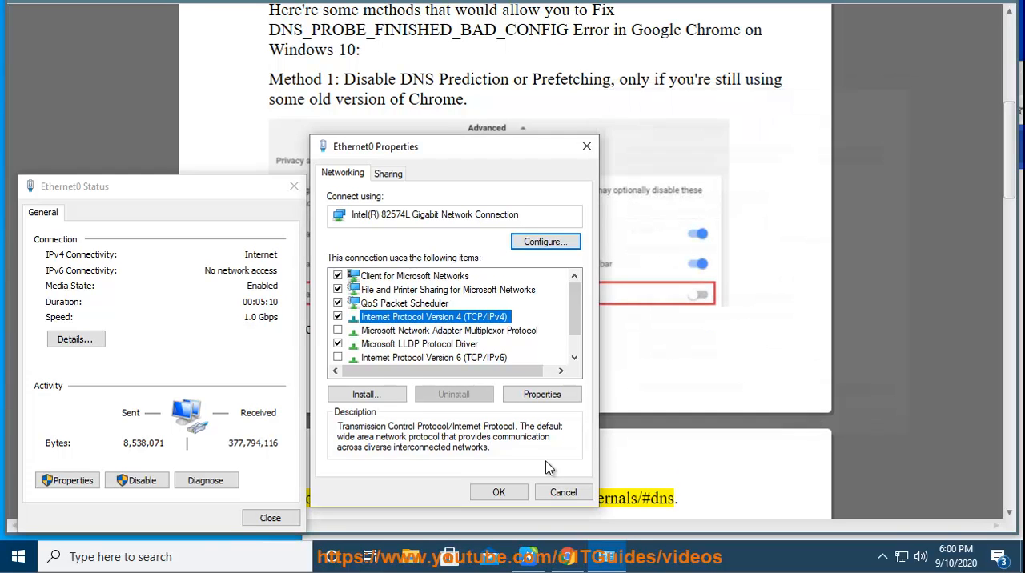
left_click(563, 492)
left_click(270, 518)
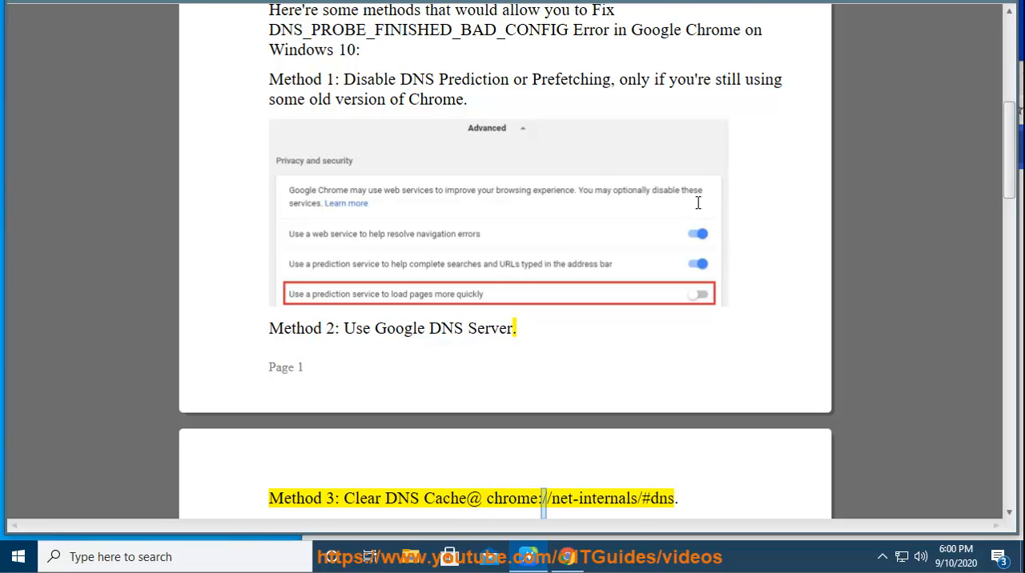
- Copy the address chrome://net-internals/#dns from Method 3 of the guide and load it in Chrome
scroll(736, 225, "down", 1)
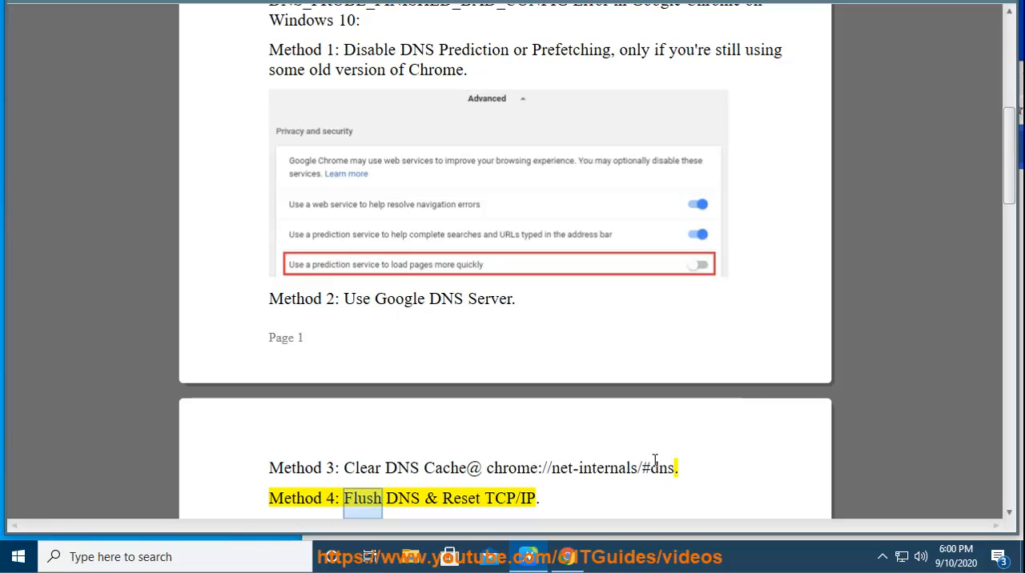
left_click_drag(673, 468, 488, 470)
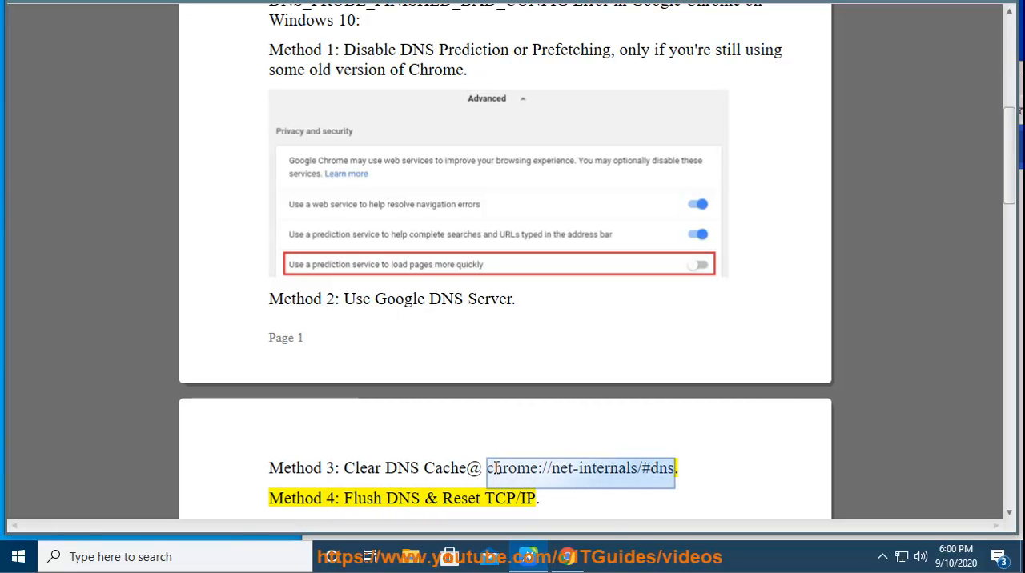
right_click(495, 470)
left_click(524, 416)
left_click(566, 556)
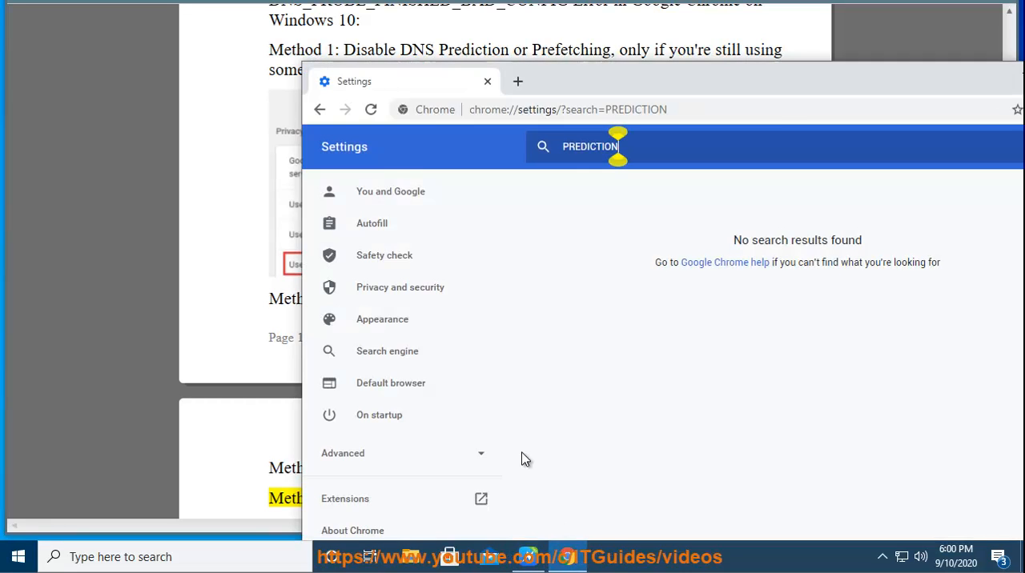
left_click(697, 116)
key("ctrl+v")
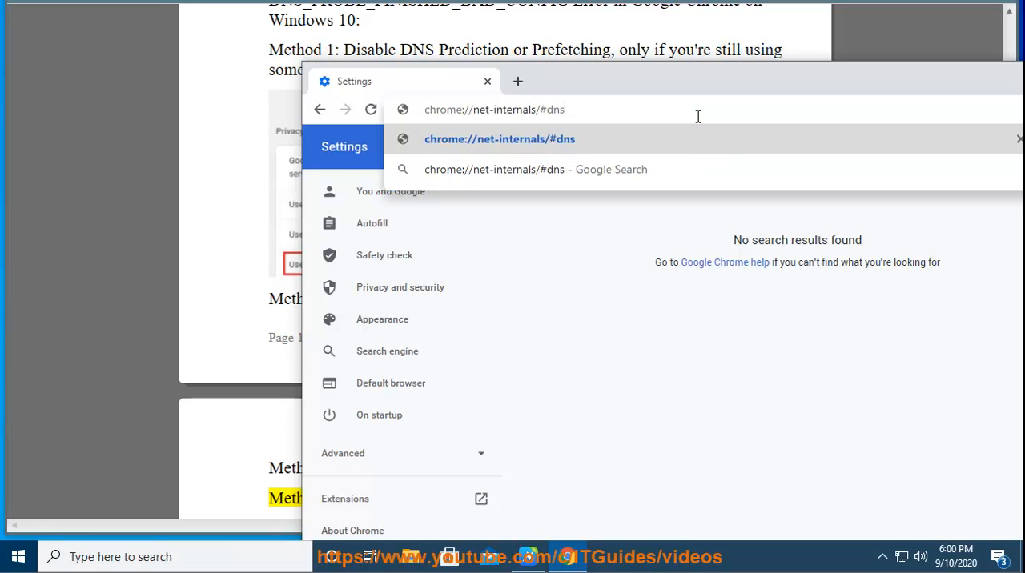
key("Return")
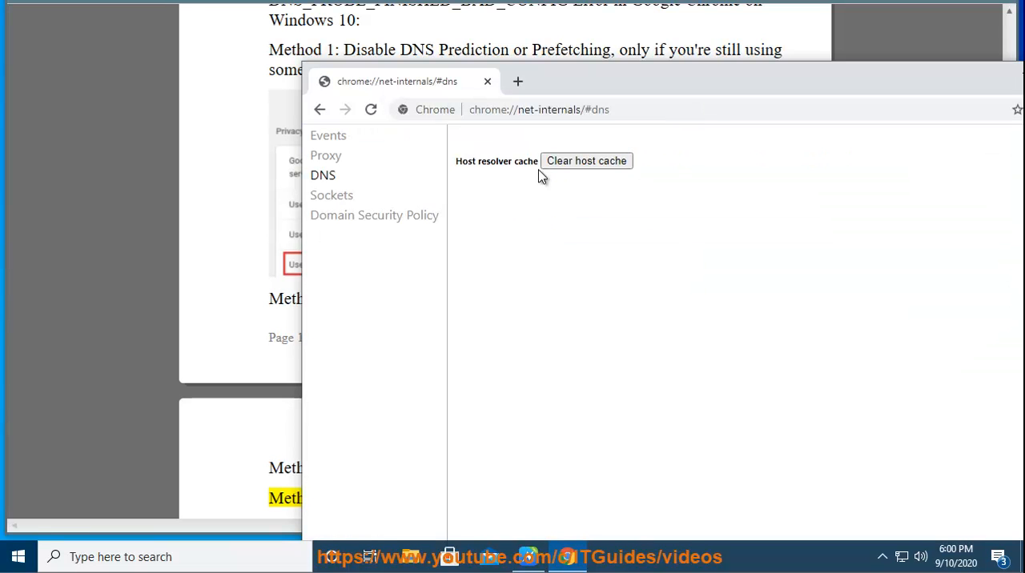
- Bring the whole Chrome window with the host resolver cache page into view and minimize it to return to the guide
left_click(627, 110)
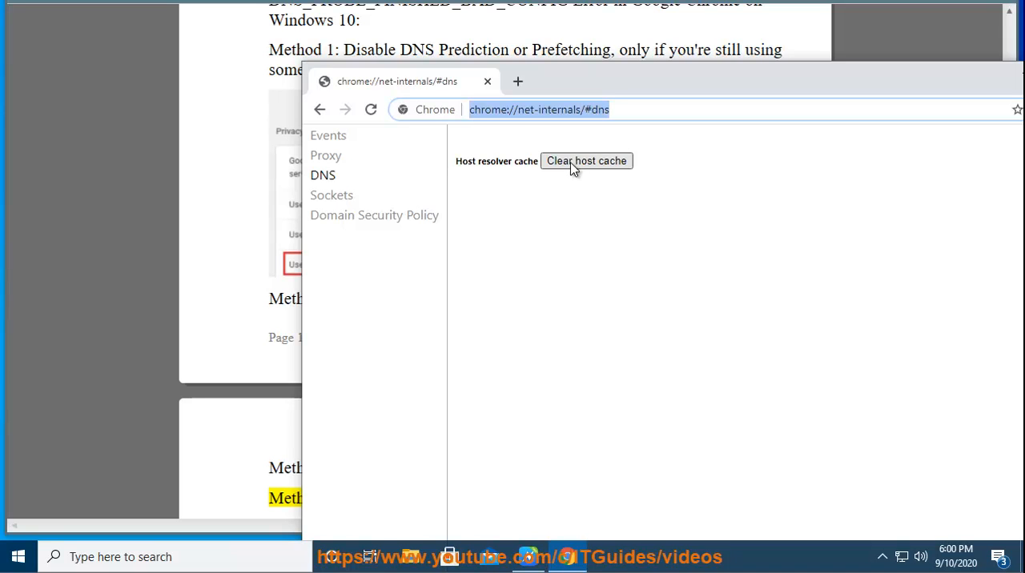
left_click_drag(903, 94, 851, 87)
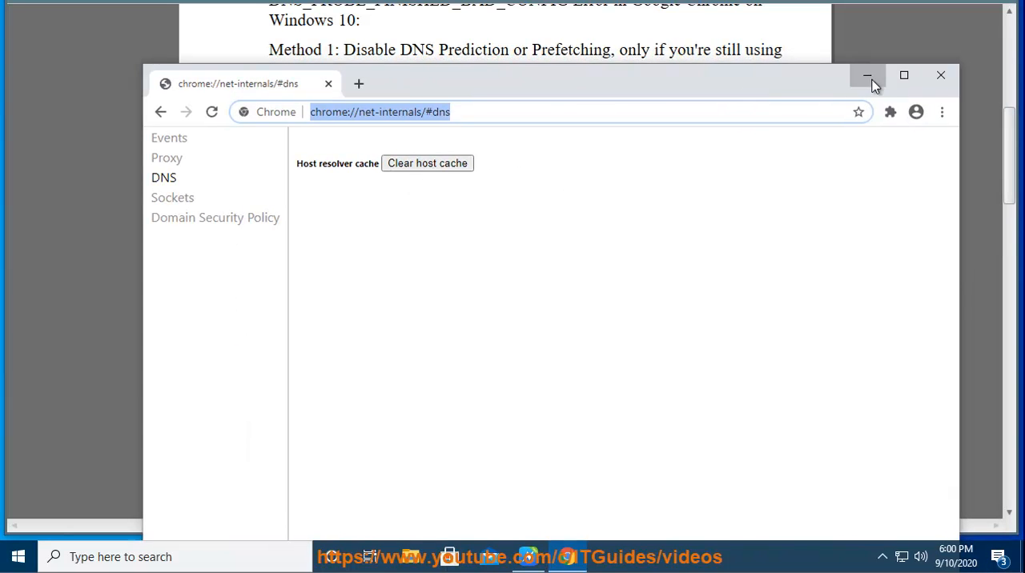
left_click(867, 77)
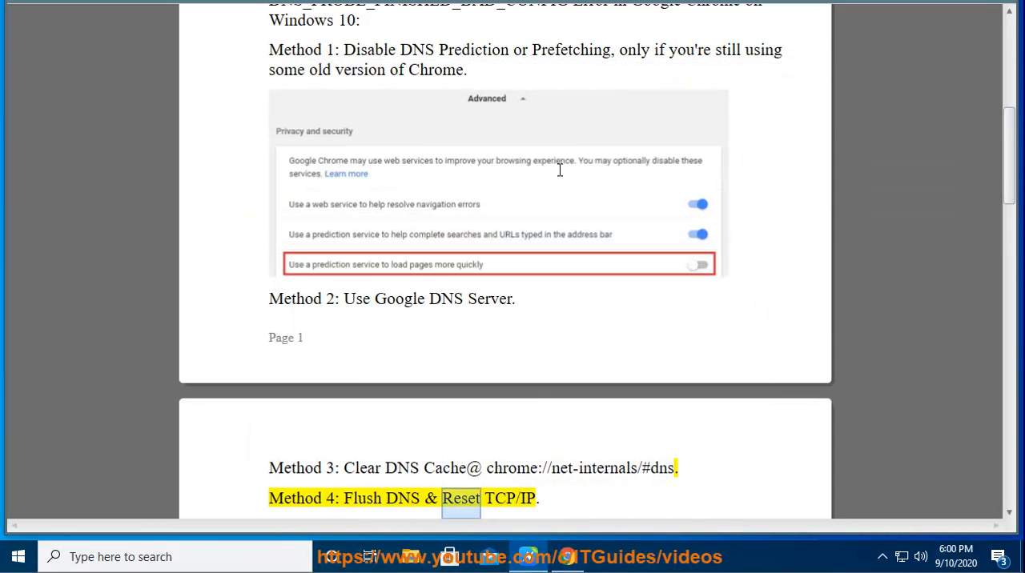
- Open Command Prompt as administrator, allow it to make changes, place it beside the Method 4 commands and return to the guide
left_click(182, 560)
type("C")
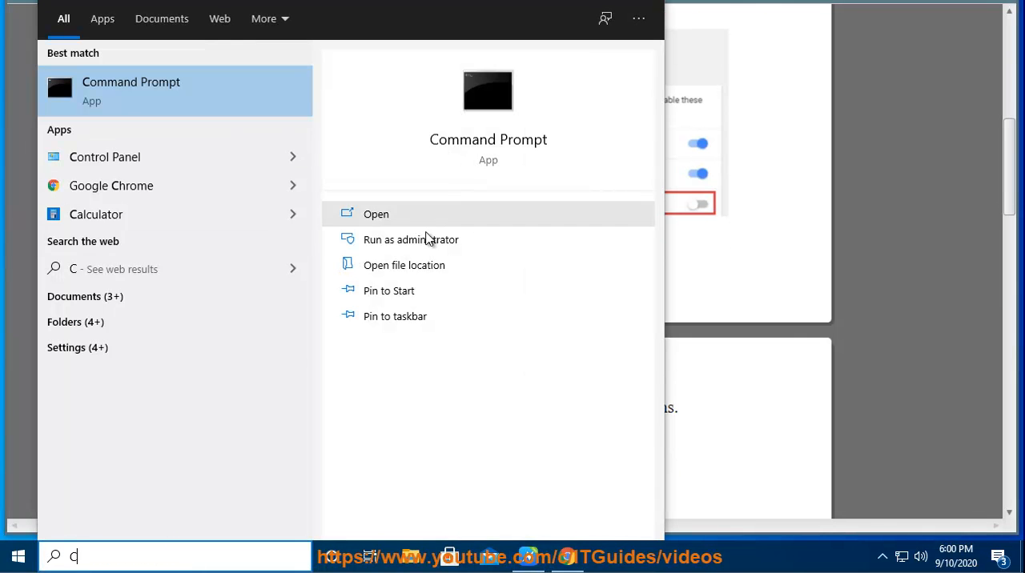
left_click(432, 242)
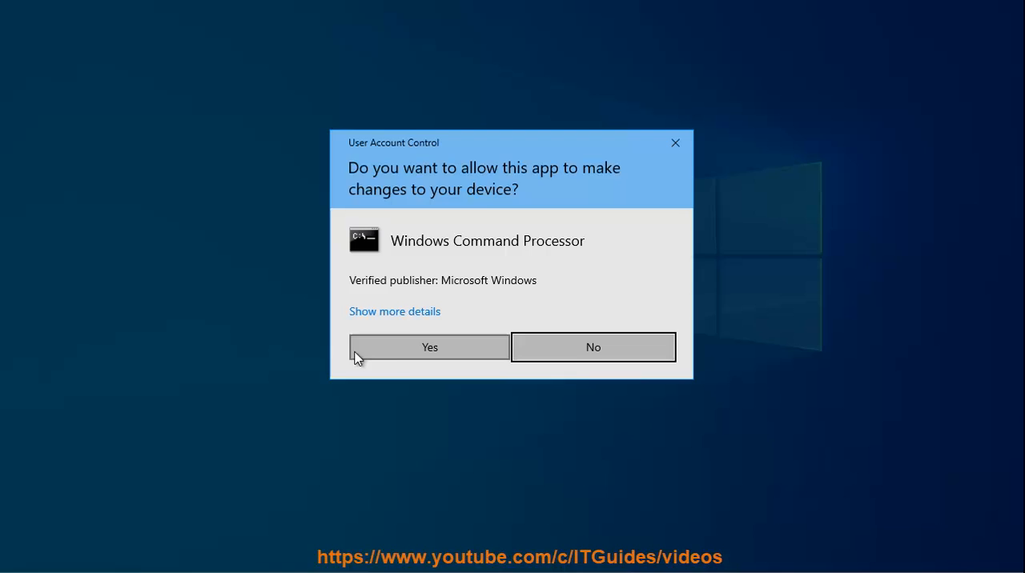
left_click(411, 350)
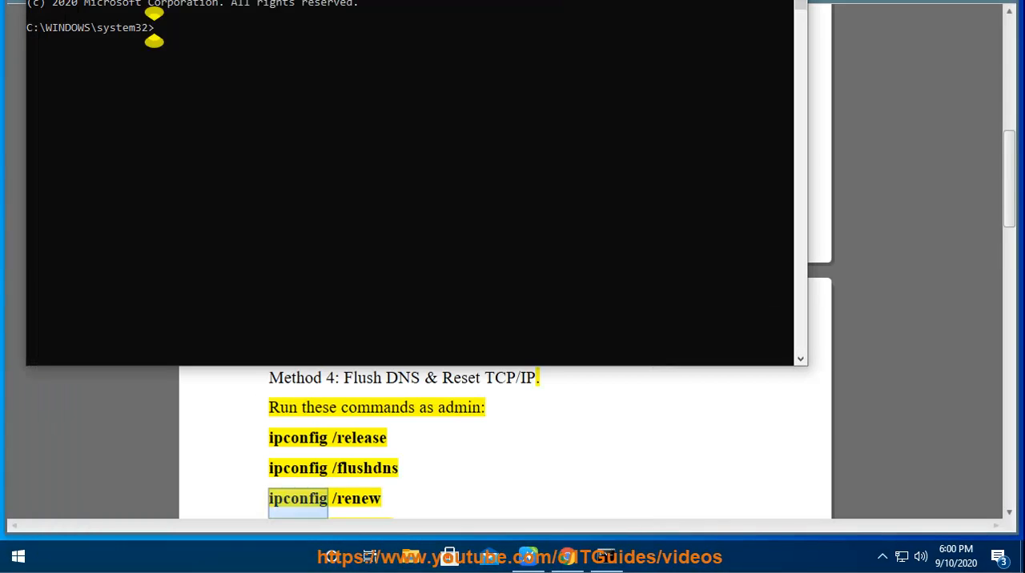
left_click_drag(591, 2, 984, 109)
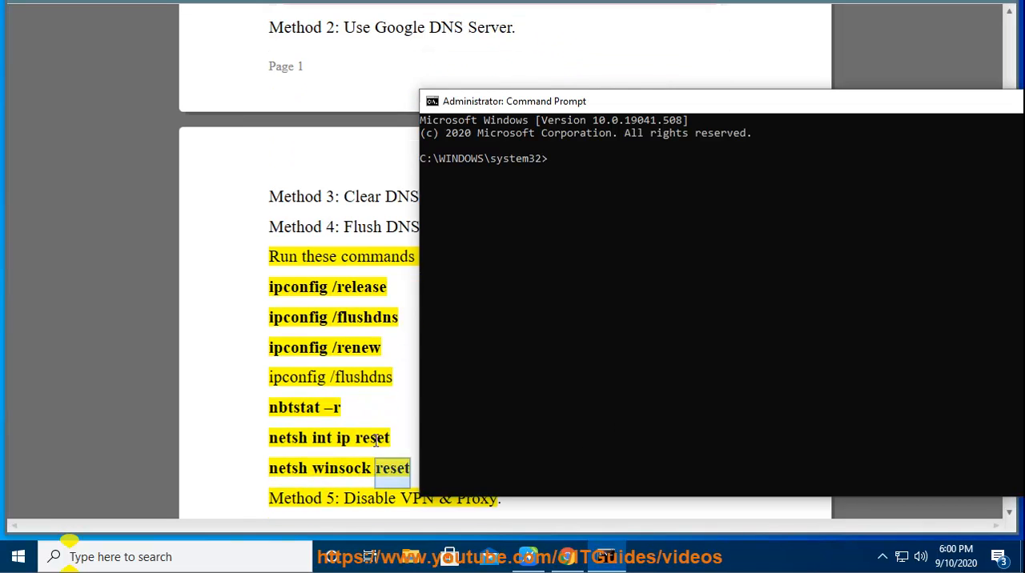
left_click(385, 432)
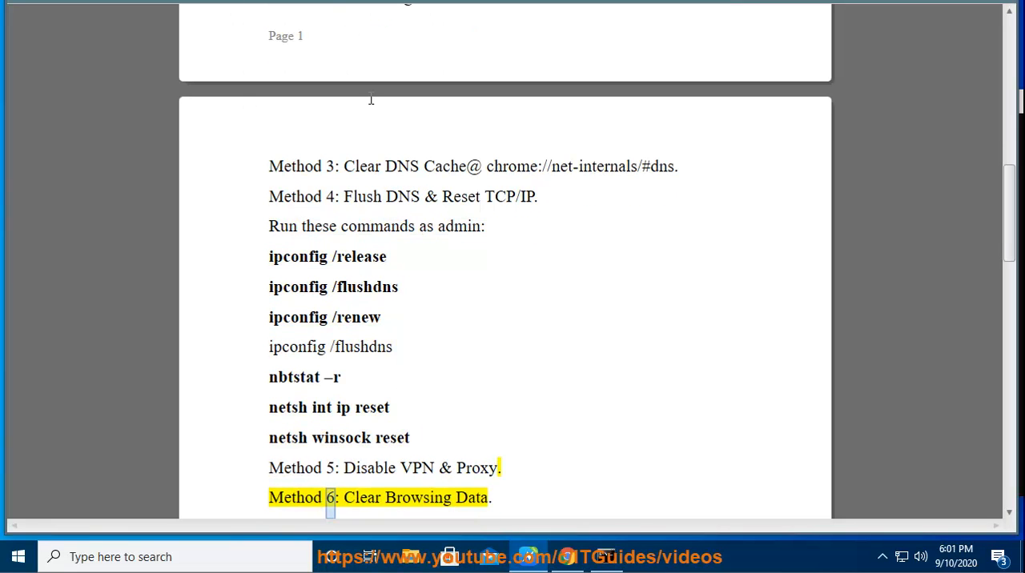
- Find Internet Explorer with the Windows search and launch it
left_click(259, 560)
type("IER")
key("BackSpace")
left_click(160, 99)
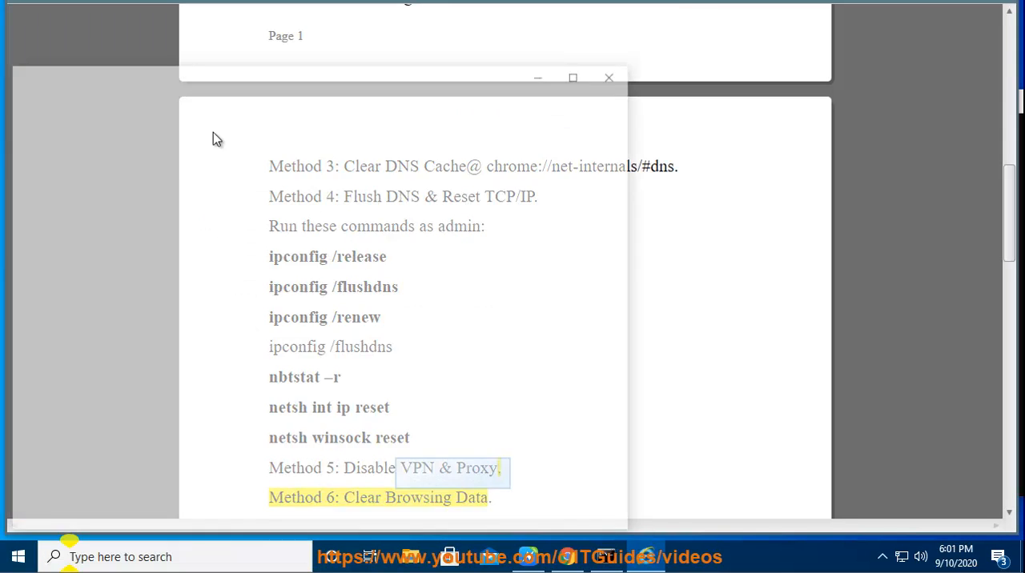
- Open the LAN settings from the connection options in Internet Options and move the dialog clear of the options window
left_click(601, 93)
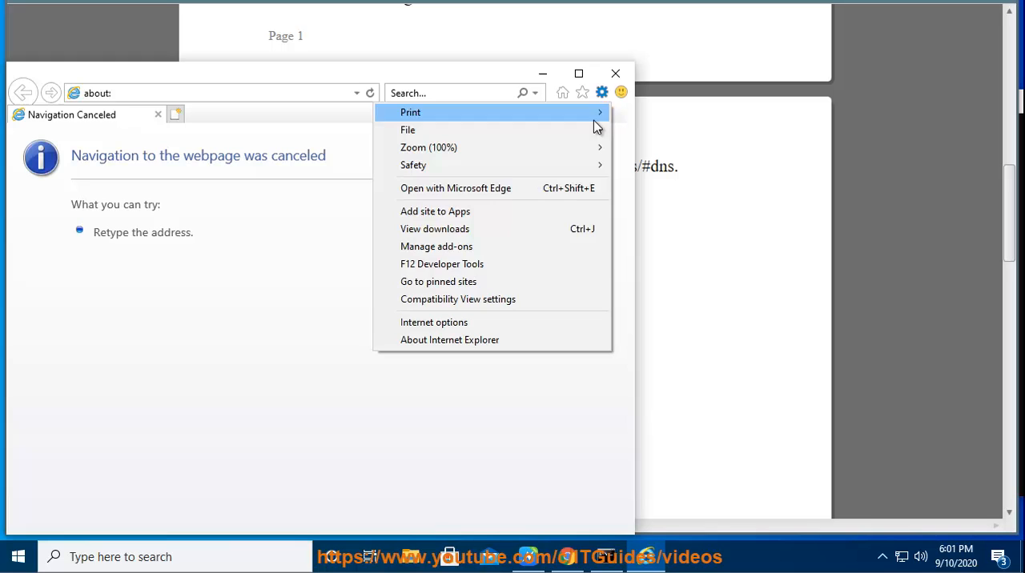
left_click(501, 324)
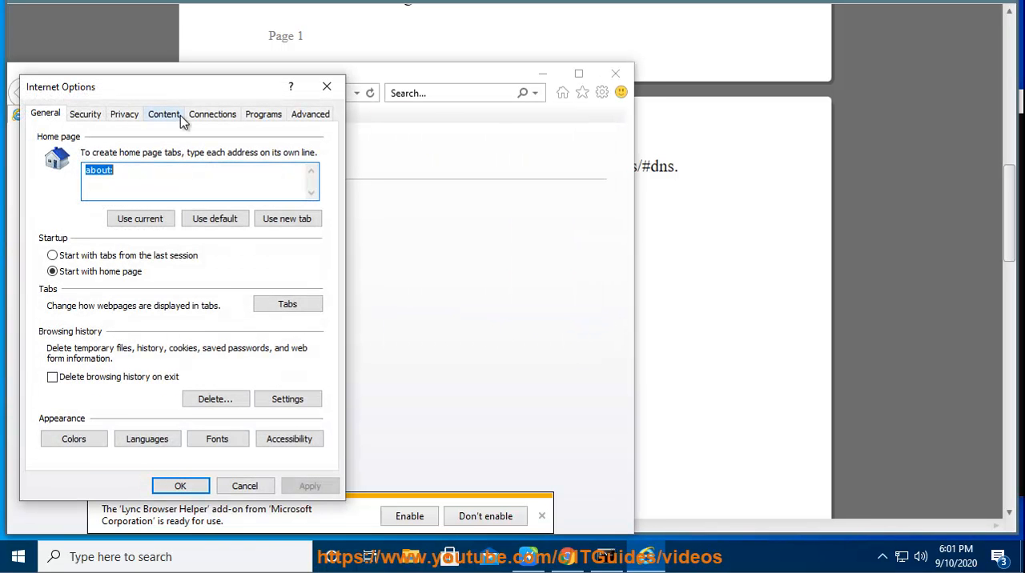
left_click(220, 116)
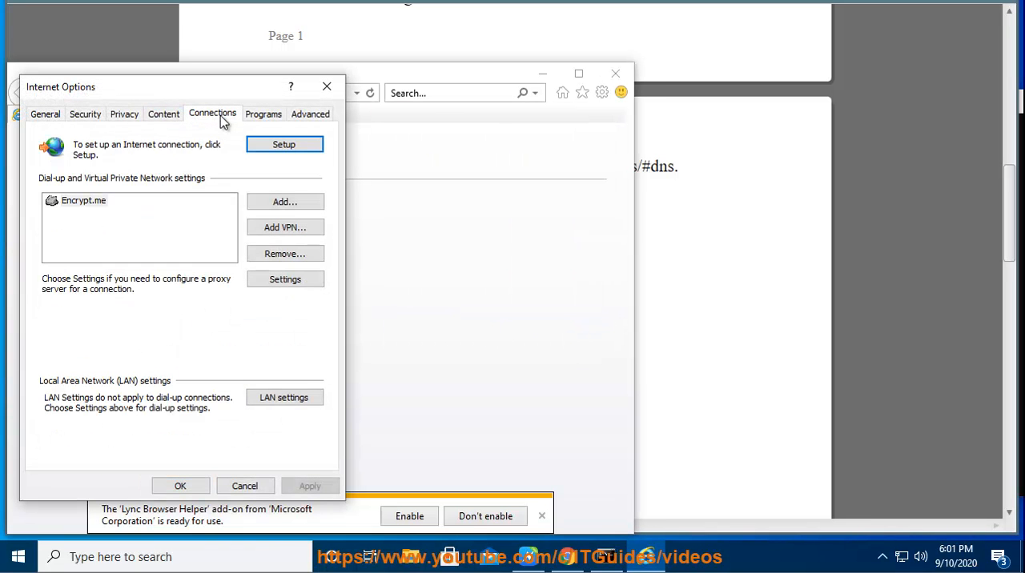
left_click(280, 400)
left_click_drag(142, 113, 509, 172)
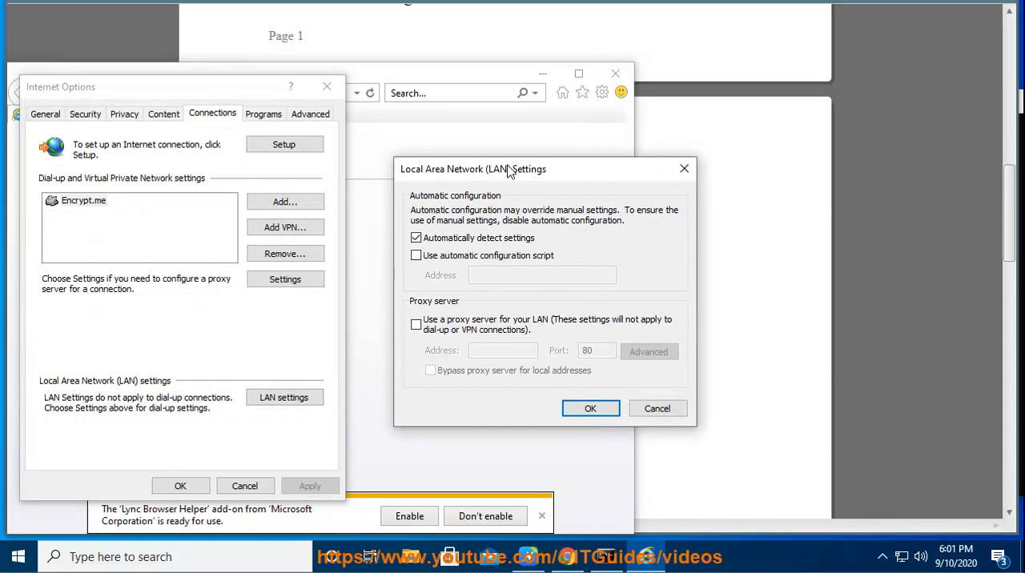
- Toggle the LAN proxy server option on and back off, and dismiss the LAN settings without saving
left_click(416, 324)
left_click(416, 324)
left_click(671, 412)
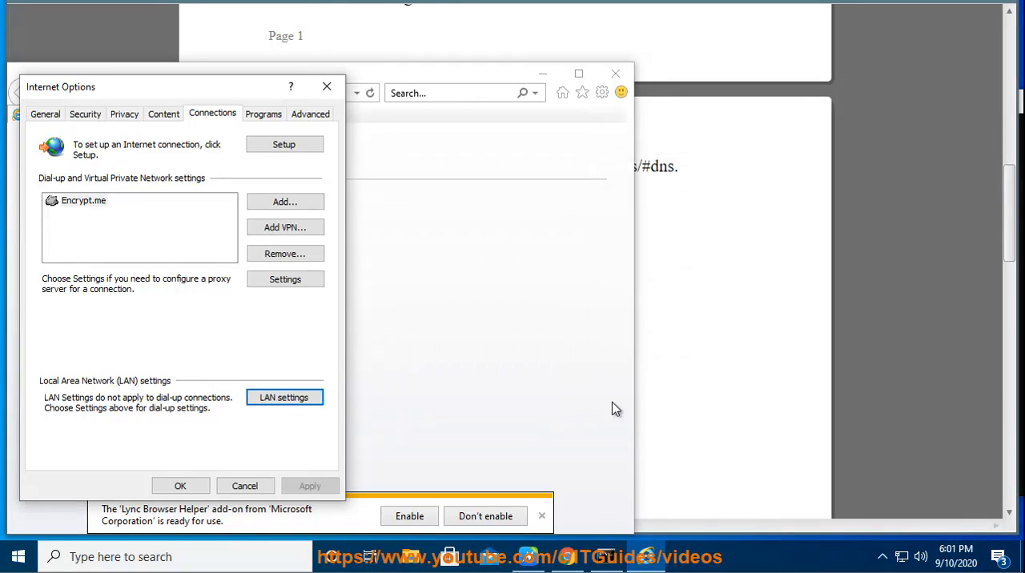
- Remove the Encrypt.me VPN connection, allow the system change, confirm the deletion and accept the Internet Options
left_click(100, 204)
left_click(285, 254)
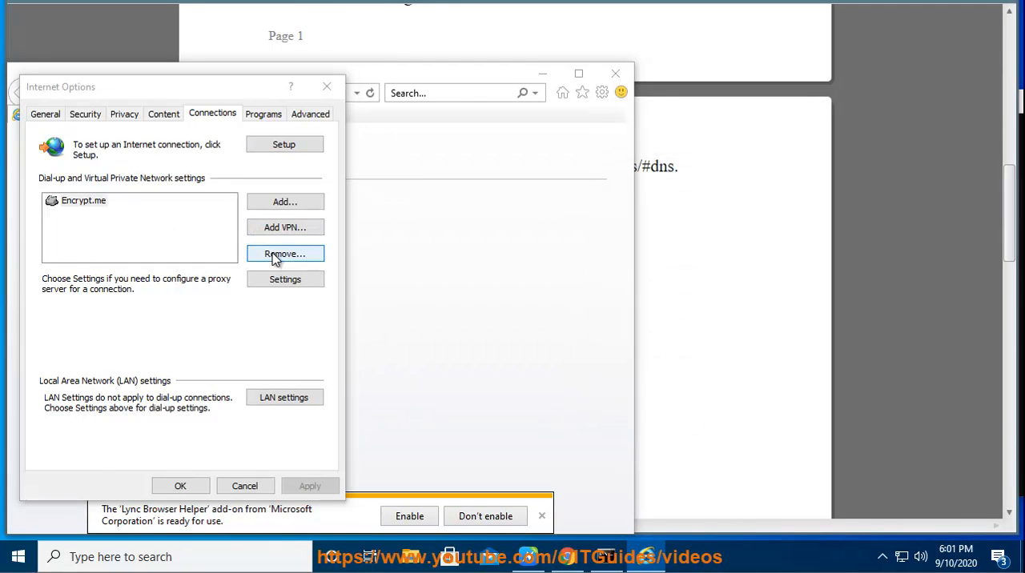
left_click(549, 249)
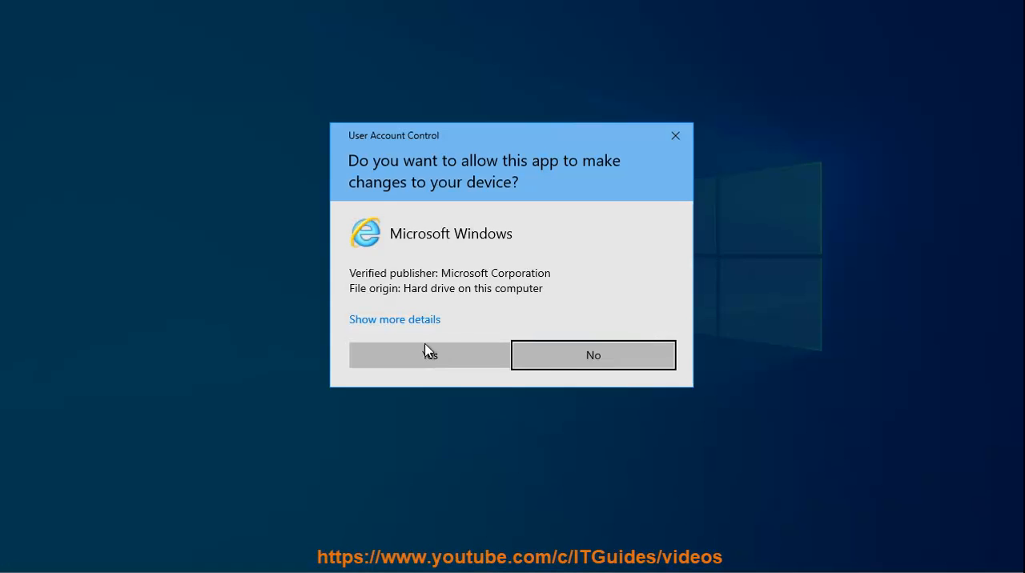
left_click(425, 354)
left_click(537, 253)
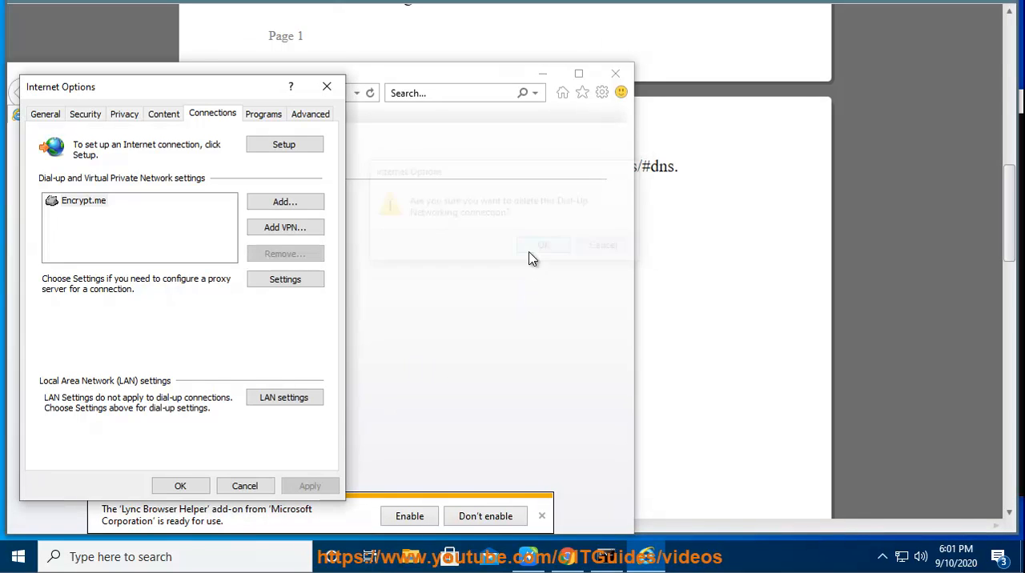
left_click(175, 487)
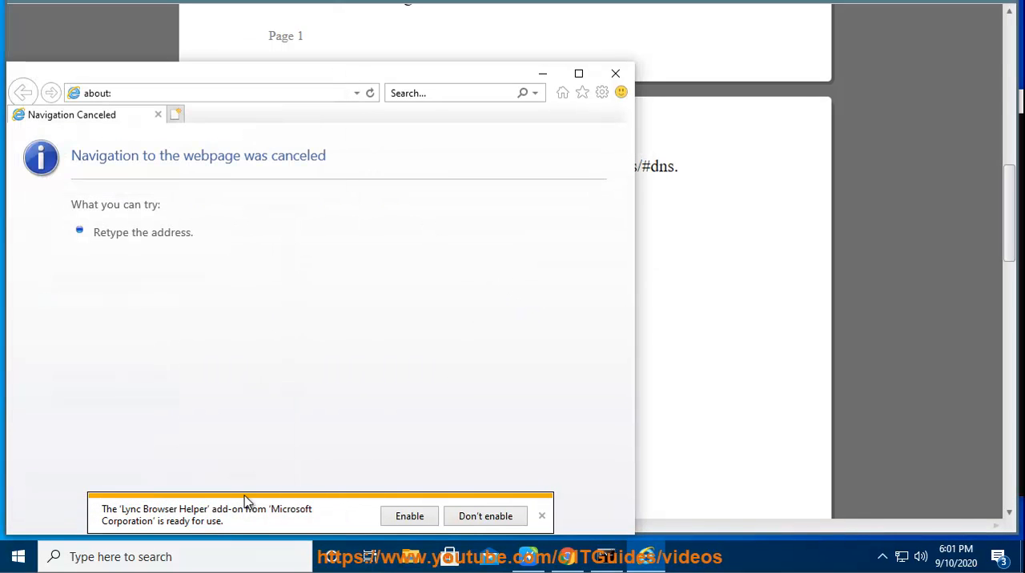
- Decline enabling the Lync Browser Helper add-on and close Internet Explorer to return to the guide
left_click(486, 517)
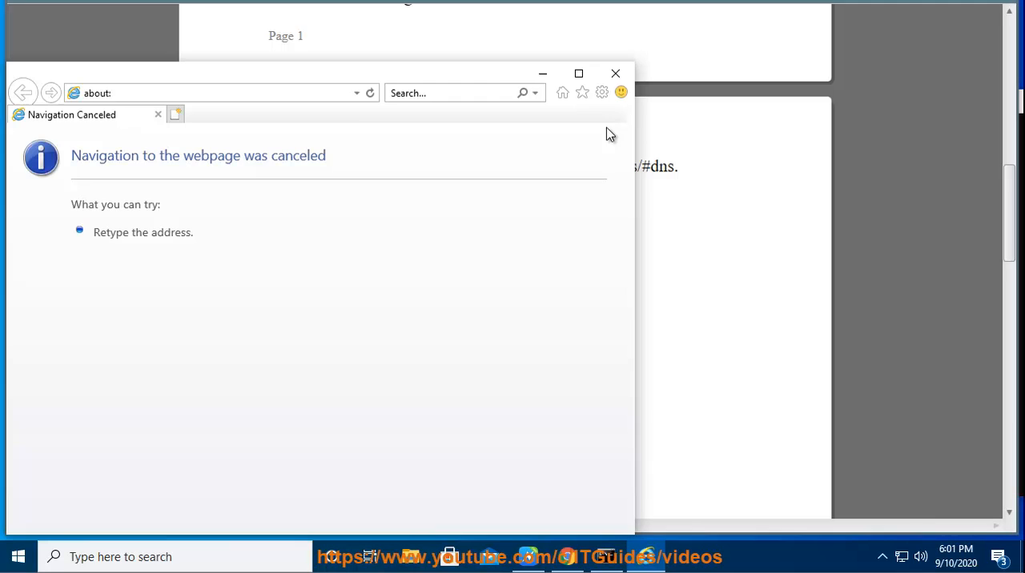
left_click(615, 73)
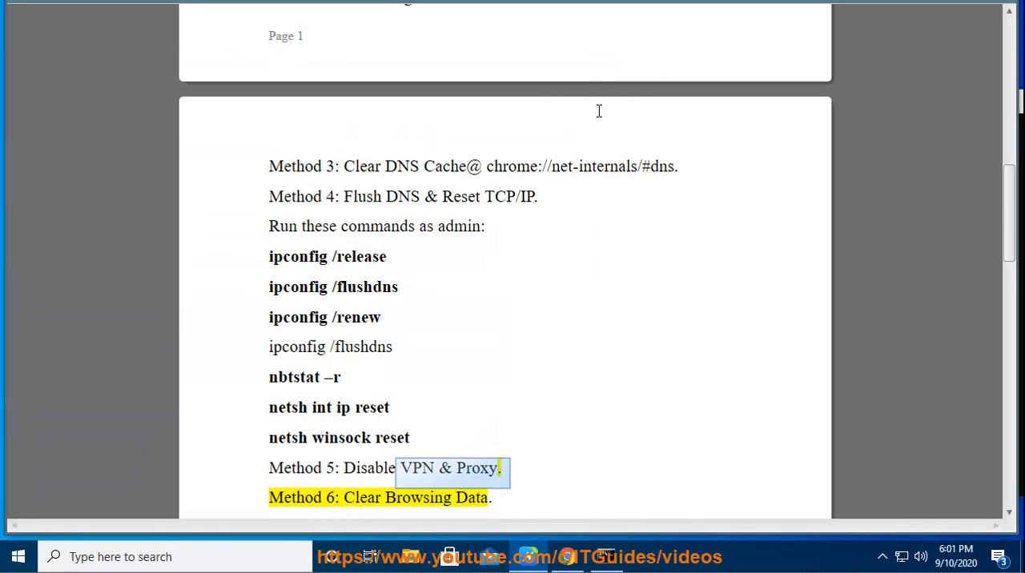
left_click(440, 398)
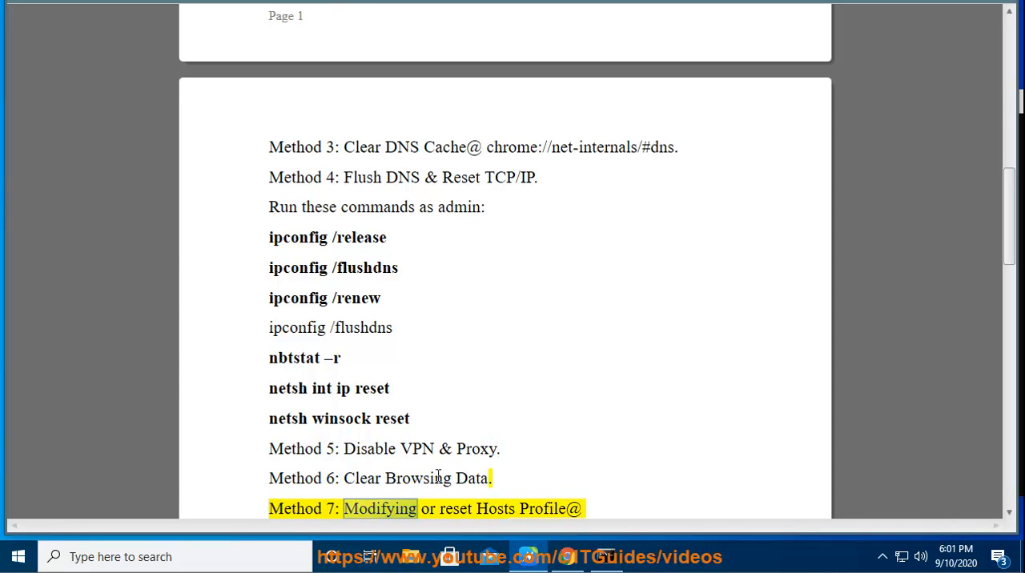
- Mark "Browsing Data" in Method 6 of the guide, switch to Chrome and search its settings for CACHE
left_click_drag(385, 478, 539, 484)
left_click(567, 556)
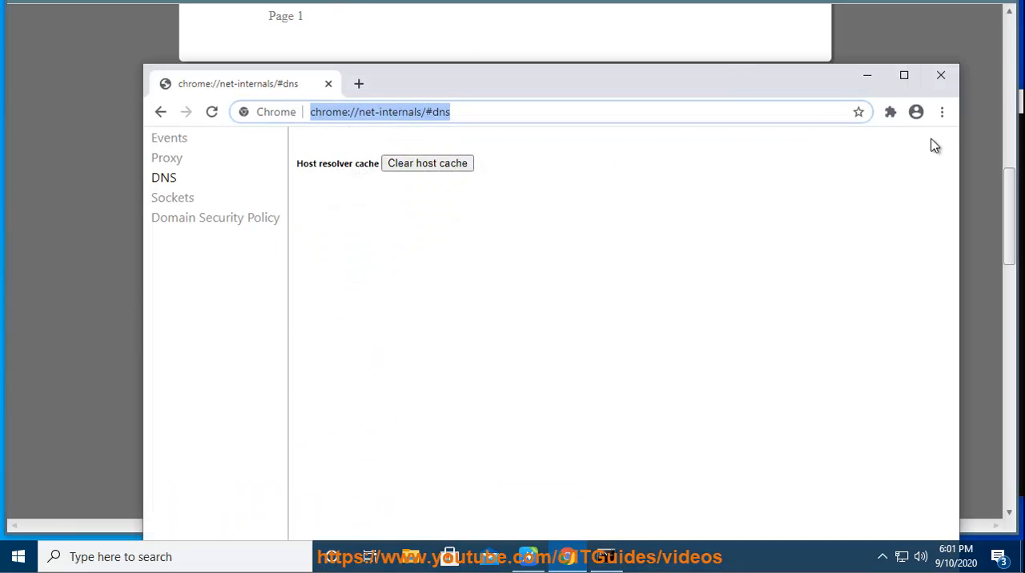
left_click(942, 112)
left_click(793, 387)
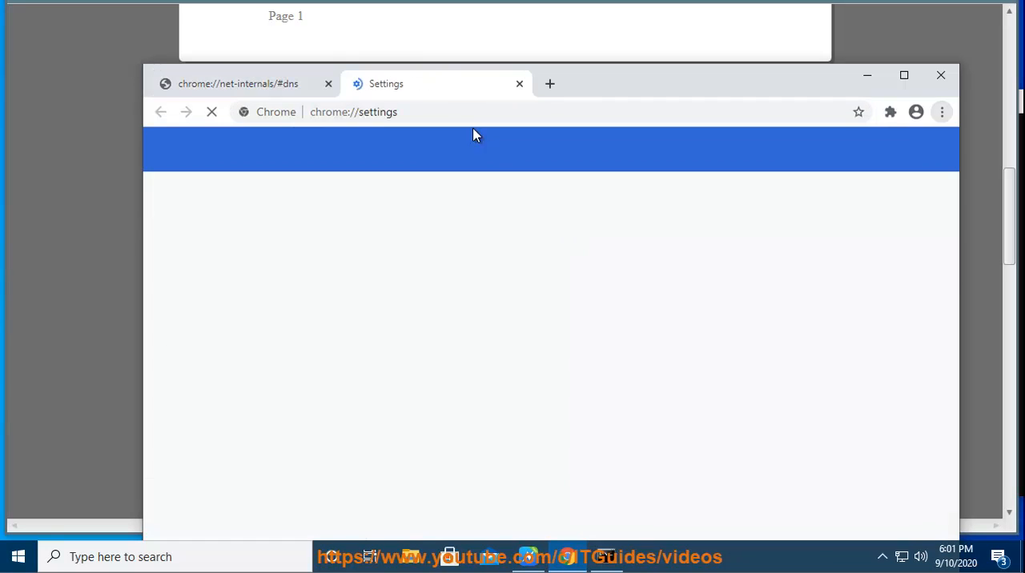
type("CACHE")
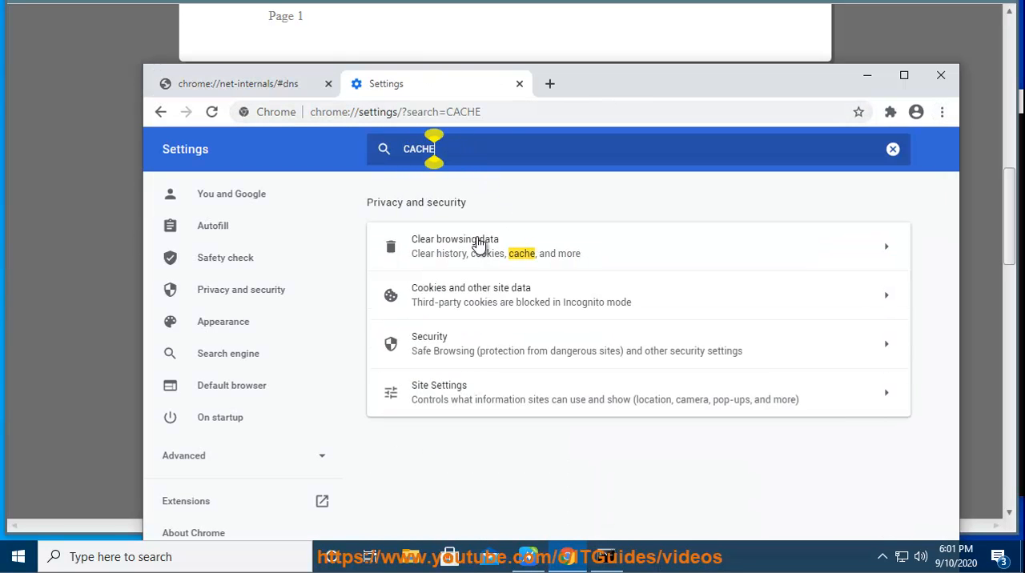
- Clear Chrome's browsing data, also including passwords, autofill form data, site settings and hosted app data, and minimize Chrome
left_click(481, 244)
scroll(432, 440, "down", 2)
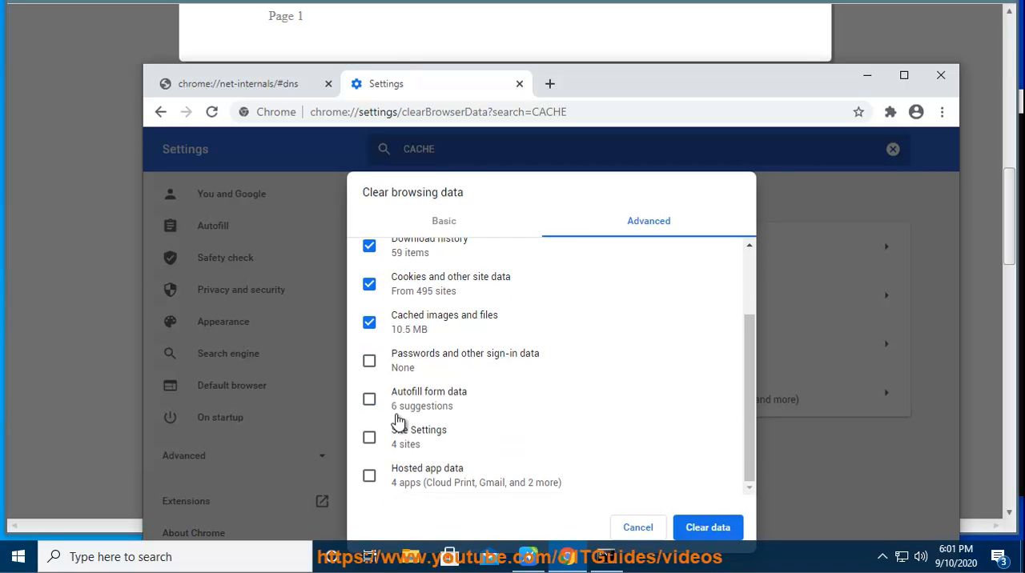
left_click_drag(624, 96, 499, 37)
left_click(283, 424)
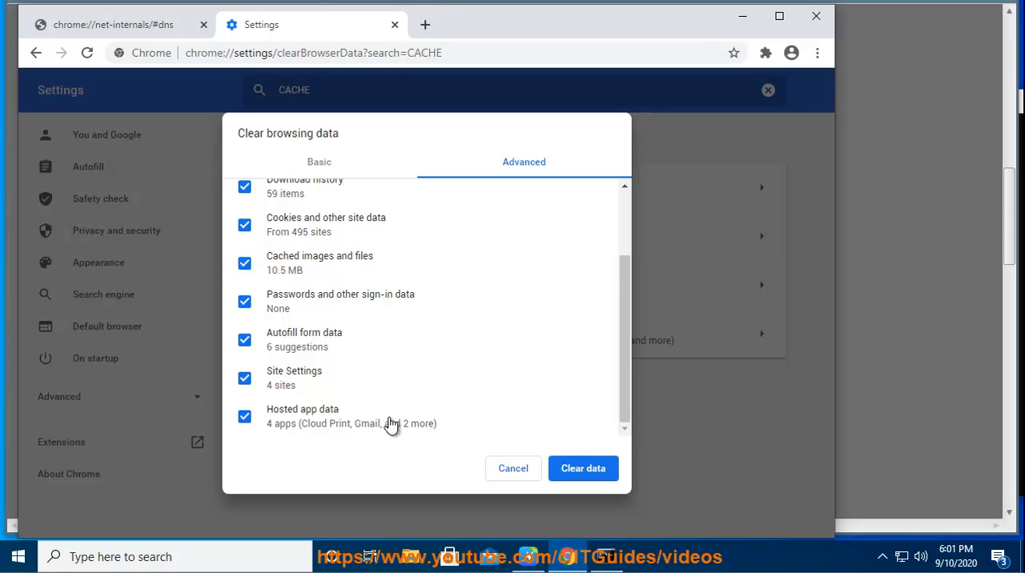
left_click(576, 472)
left_click(743, 18)
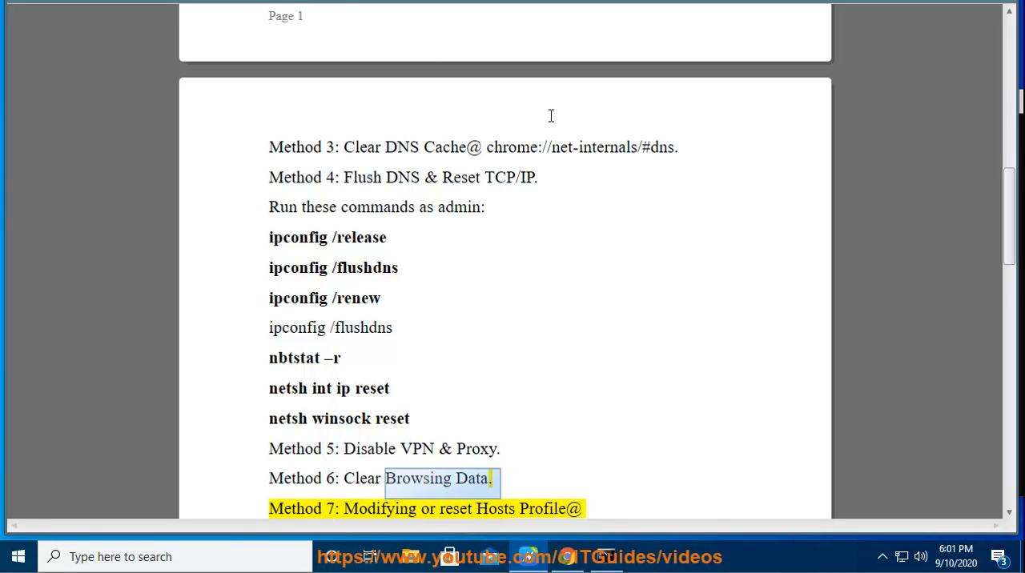
- Copy the hosts folder path C:\Windows\System32\drivers\etc from Method 7 in the guide
scroll(665, 197, "down", 1)
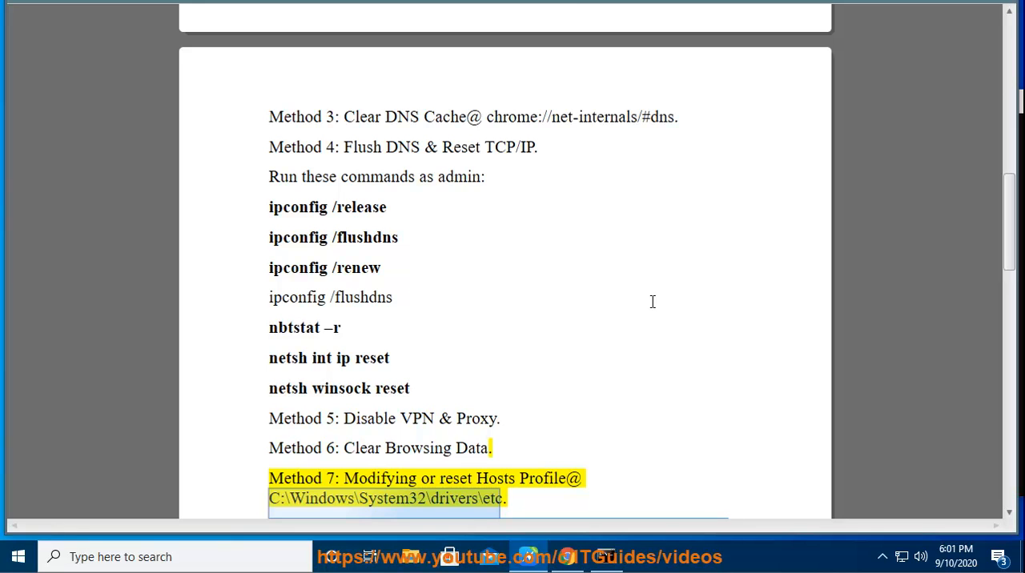
scroll(652, 301, "down", 6)
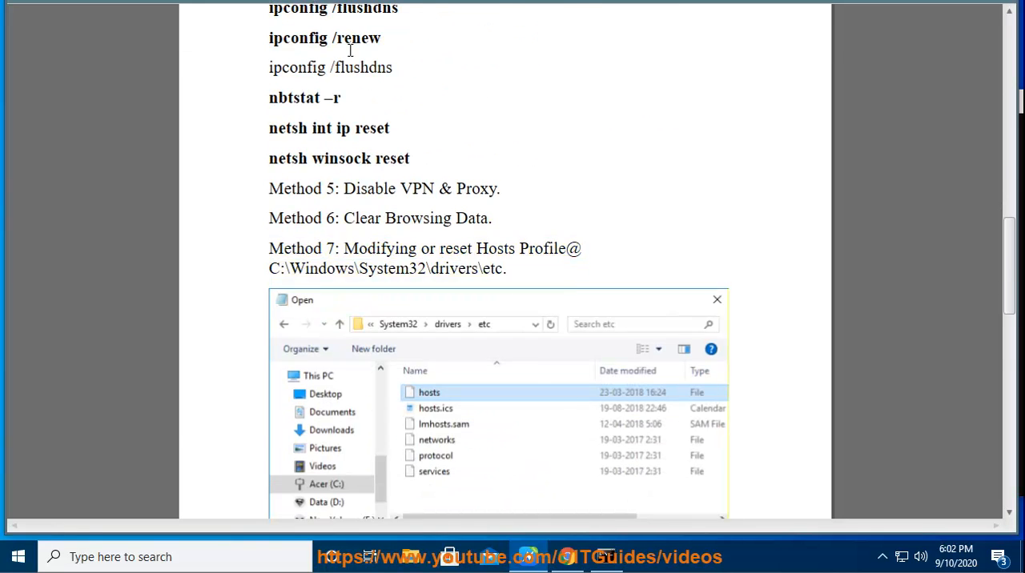
scroll(350, 50, "down", 6)
scroll(478, 126, "up", 2)
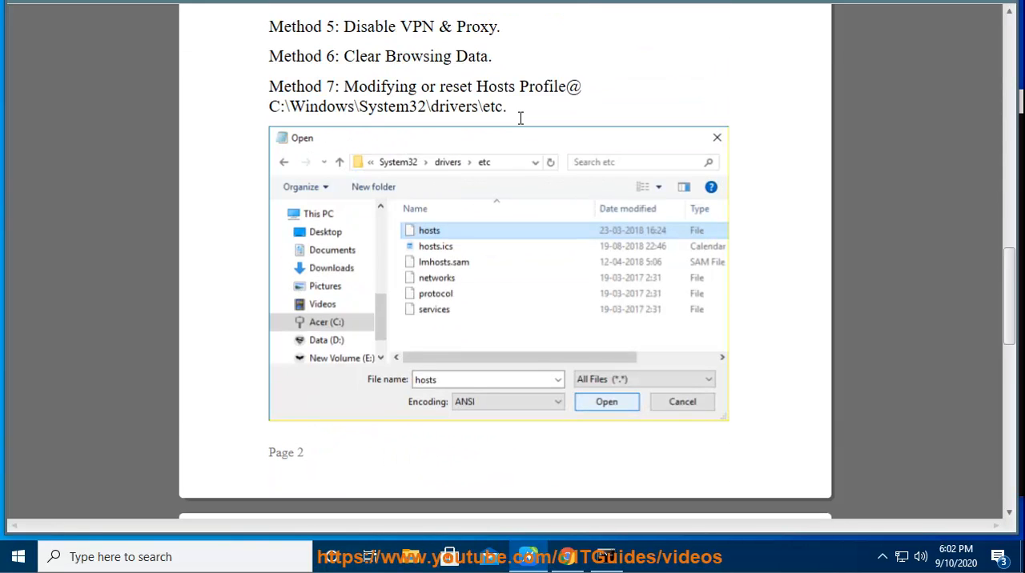
left_click_drag(501, 106, 272, 107)
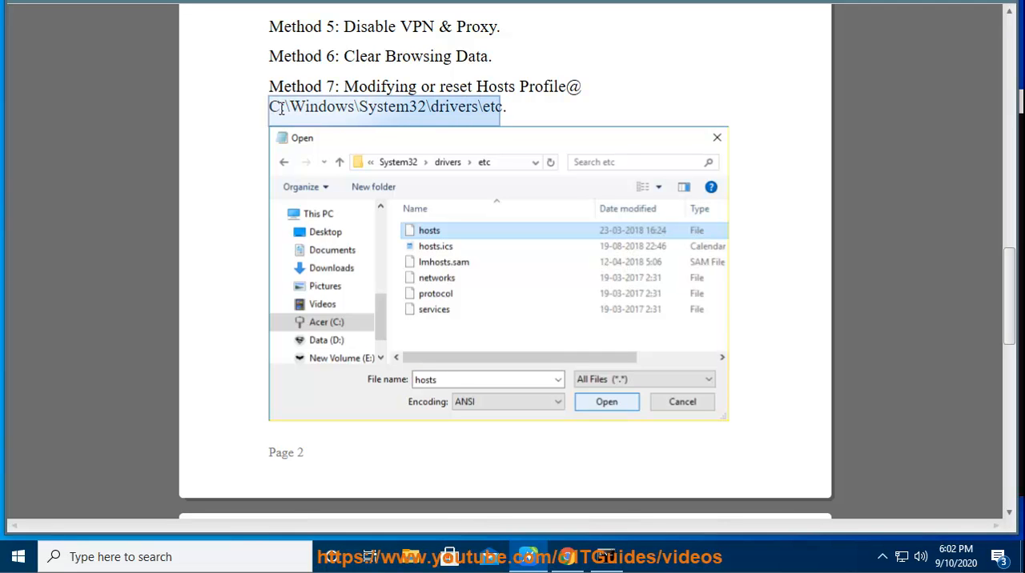
right_click(316, 105)
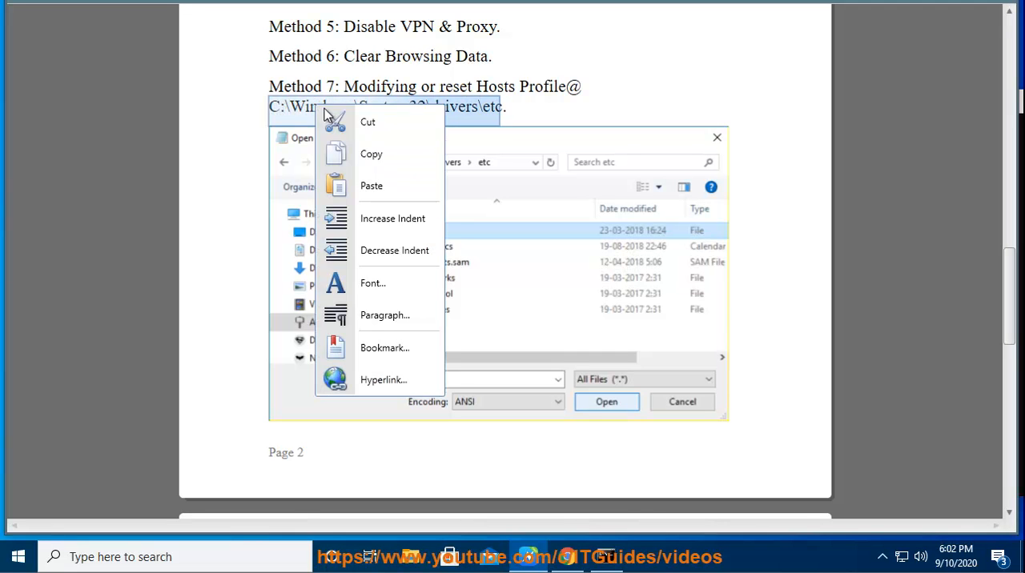
left_click(365, 153)
- Open File Explorer and go to the copied folder path C:\Windows\System32\drivers\etc
left_click(418, 563)
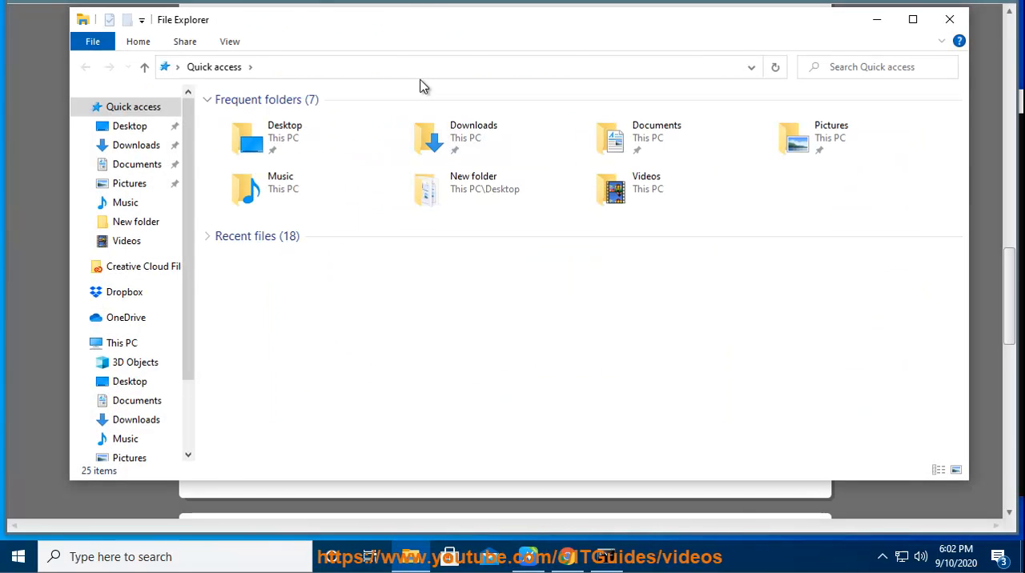
left_click(420, 67)
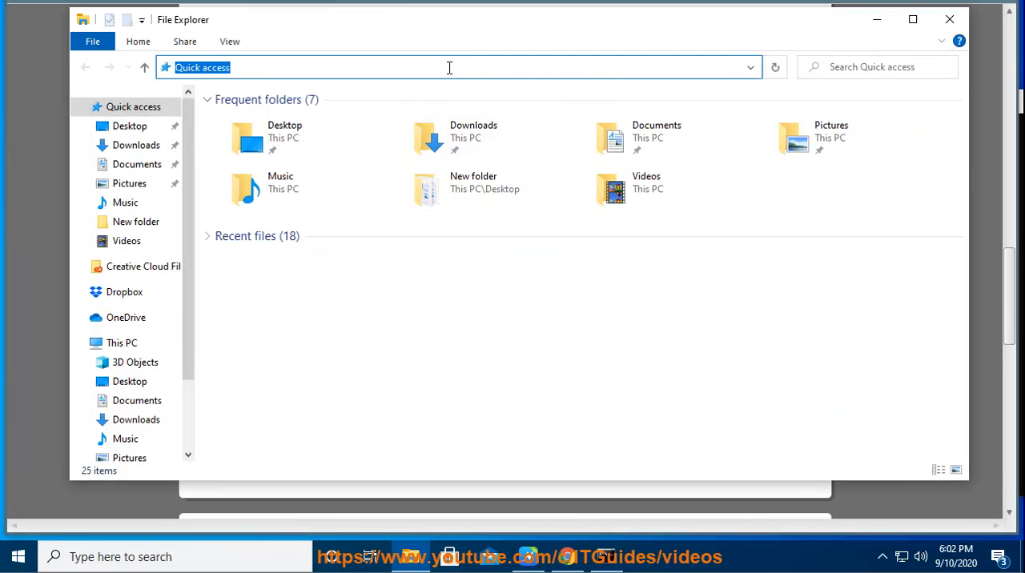
key("ctrl+v")
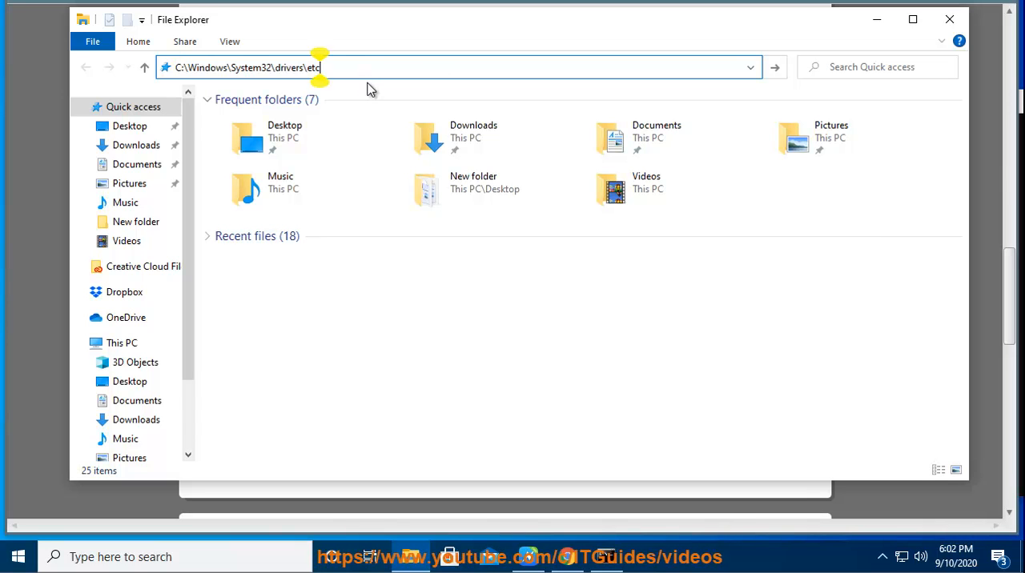
key("Return")
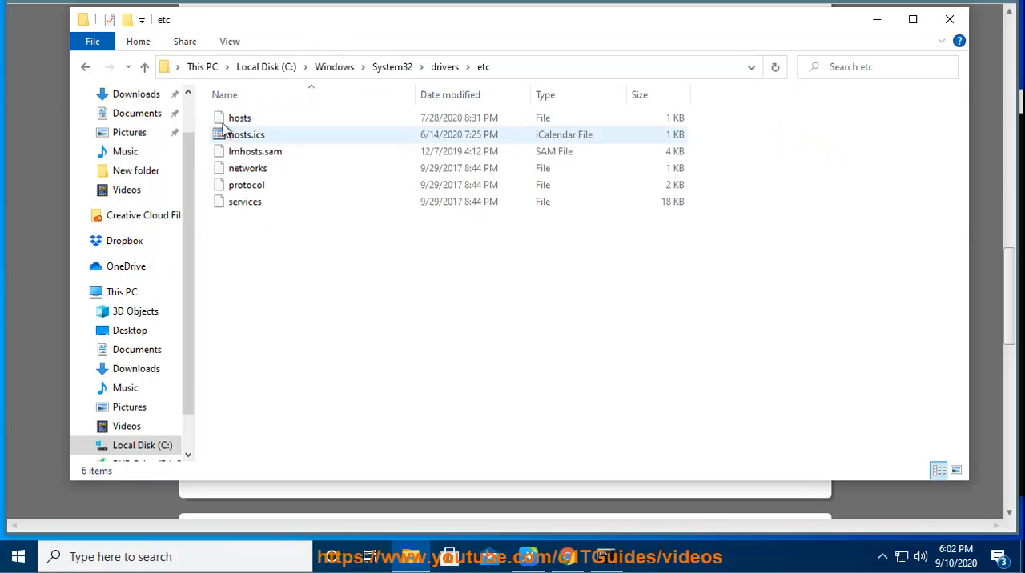
- Open the hosts file from the etc folder with Notepad
left_click(233, 122)
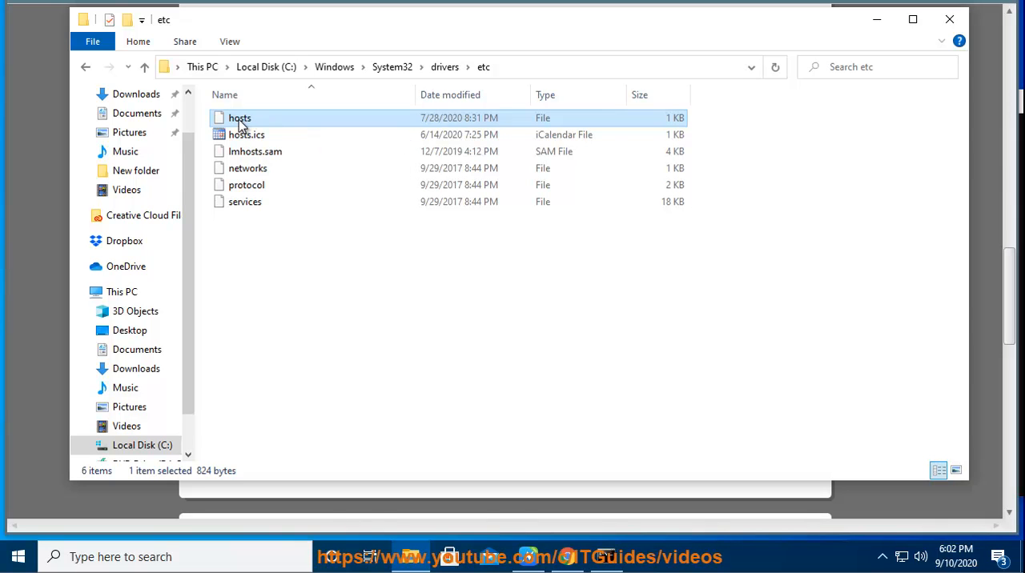
right_click(239, 120)
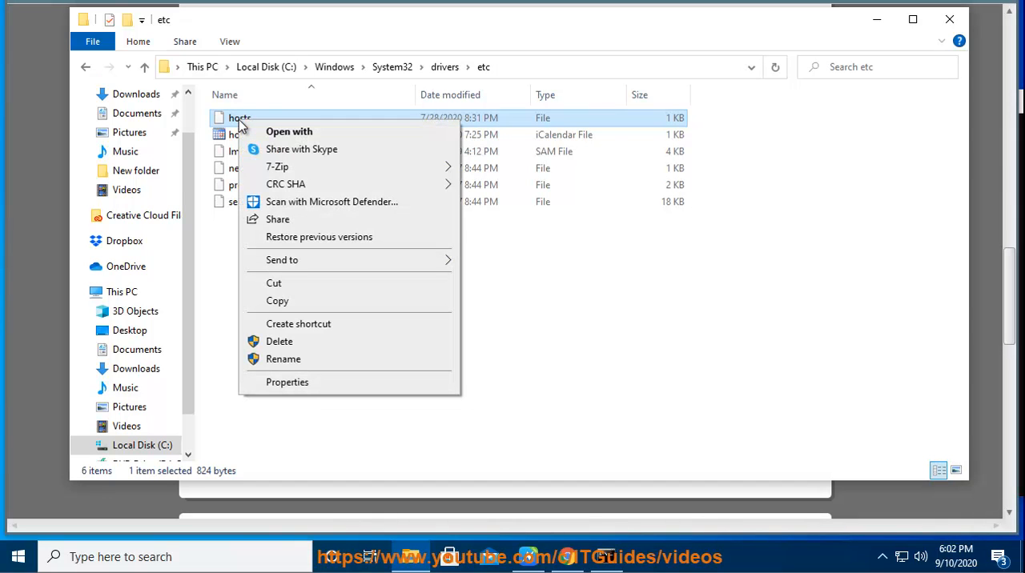
left_click(281, 136)
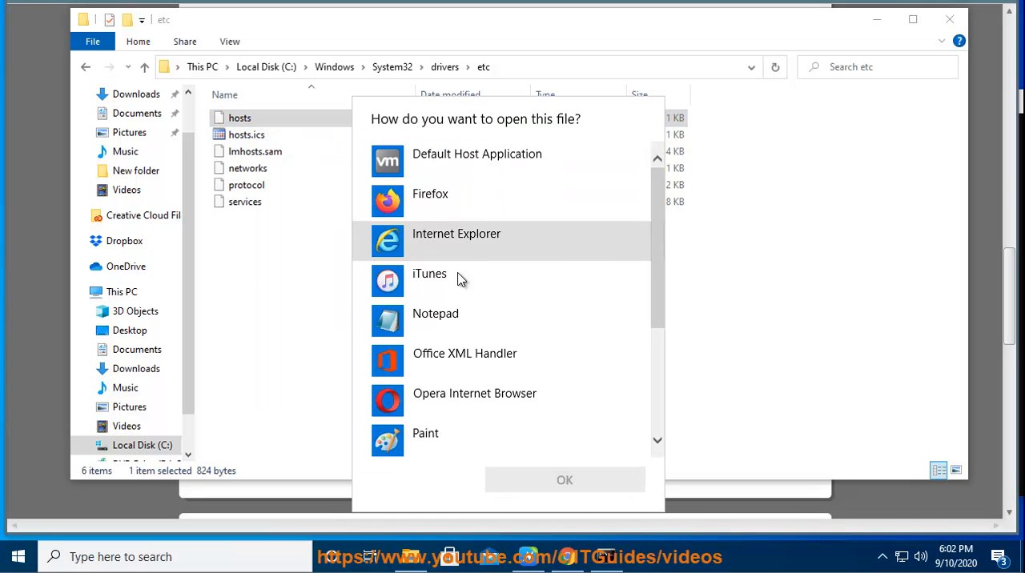
left_click(451, 320)
left_click(563, 480)
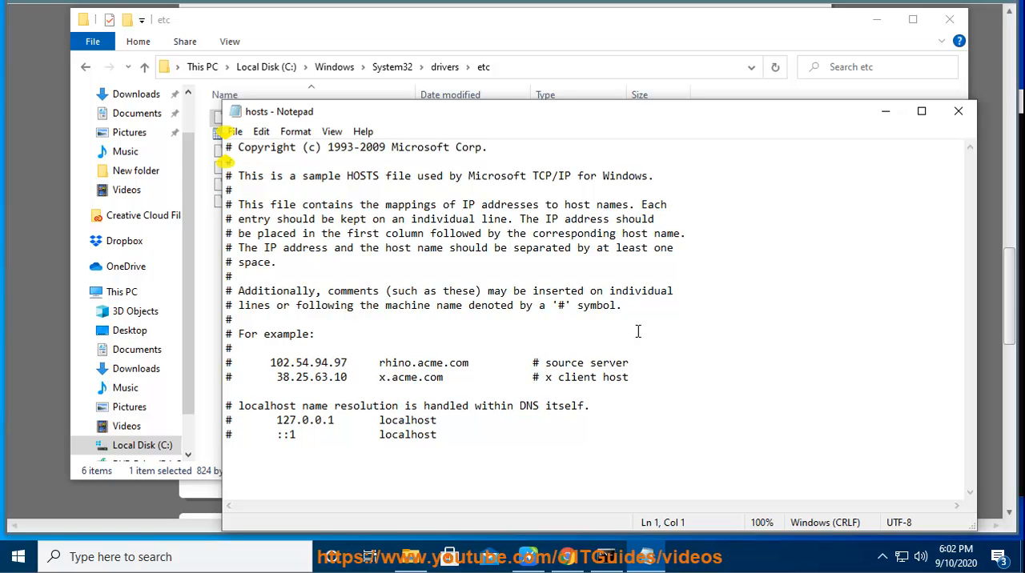
- Highlight the localhost name resolution lines and the full text of the hosts file to examine its contents
left_click_drag(453, 439, 213, 412)
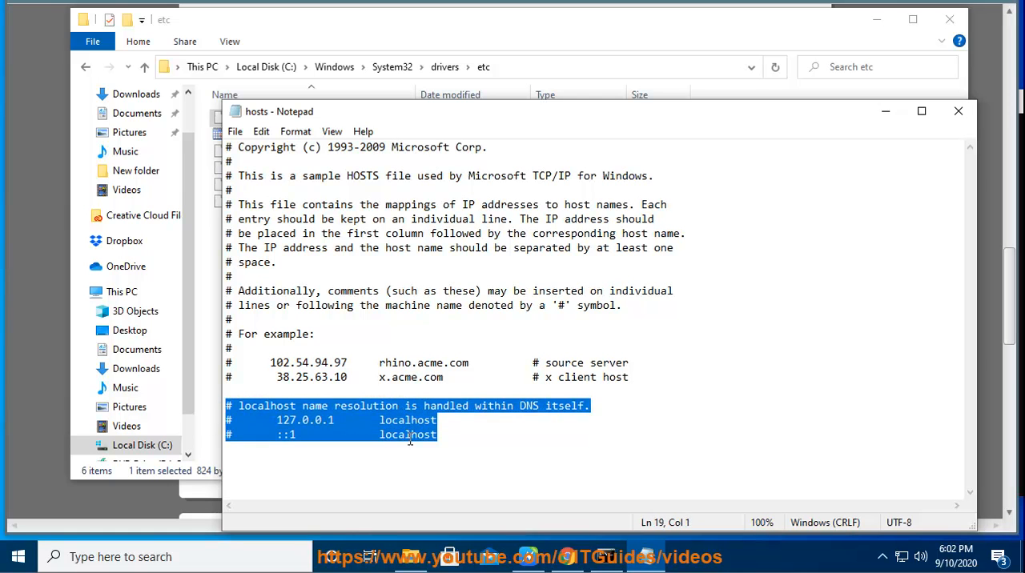
left_click(437, 435)
left_click_drag(328, 384, 212, 95)
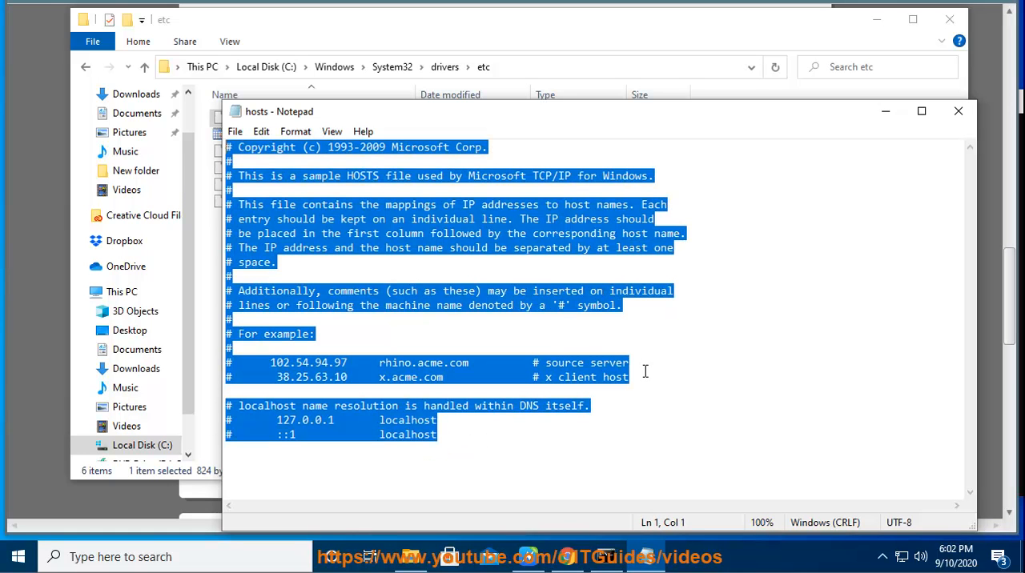
- Search the web in Chrome for "reset hosts file windows 10", look through the results and minimize Chrome
left_click(566, 556)
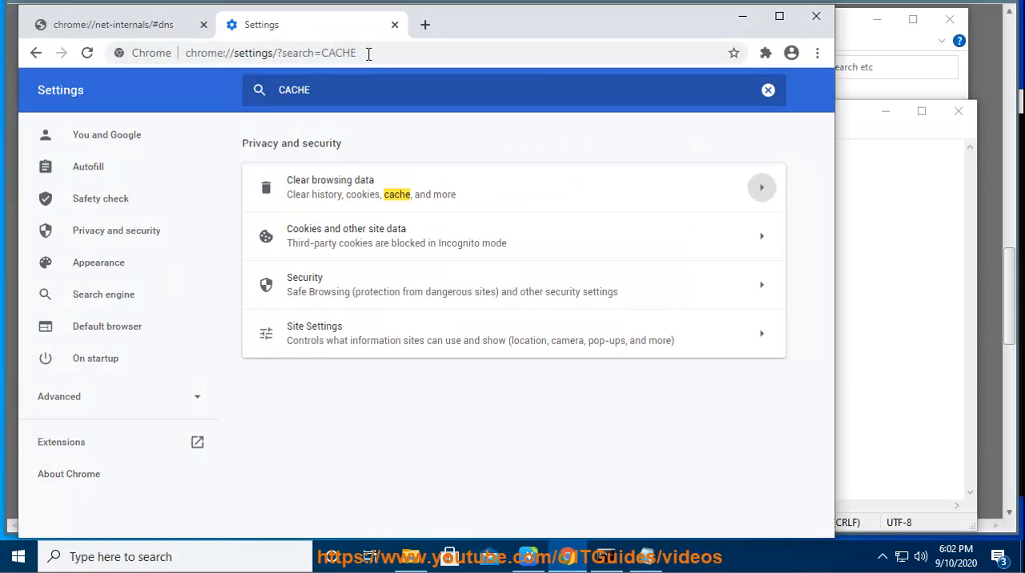
left_click(386, 61)
type("RESET")
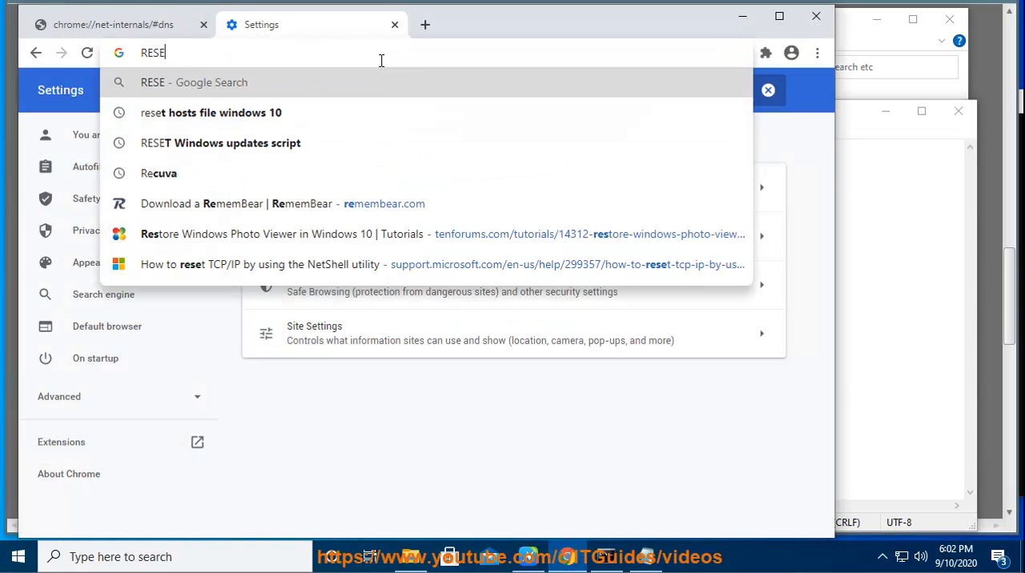
left_click(253, 117)
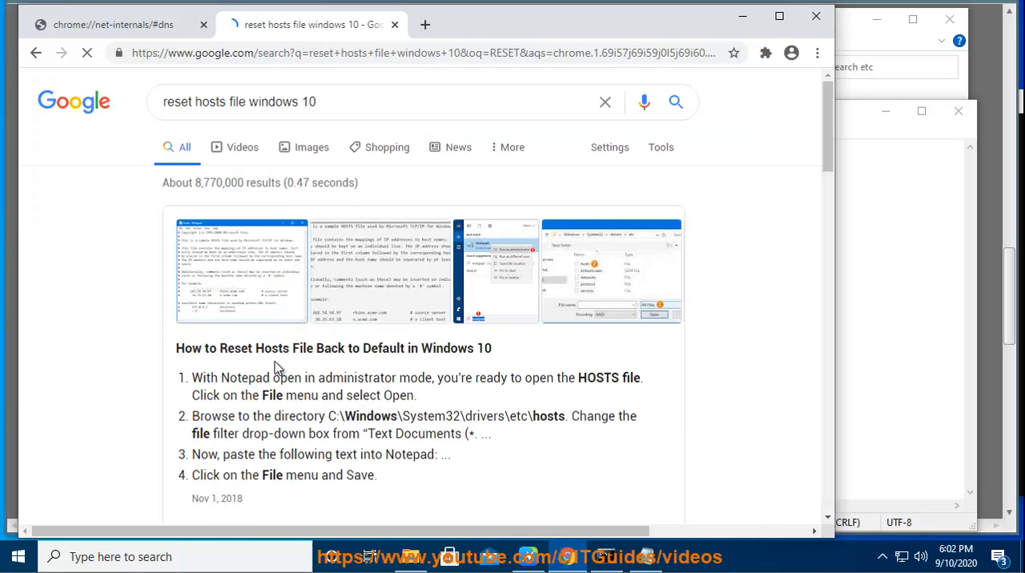
scroll(277, 372, "down", 3)
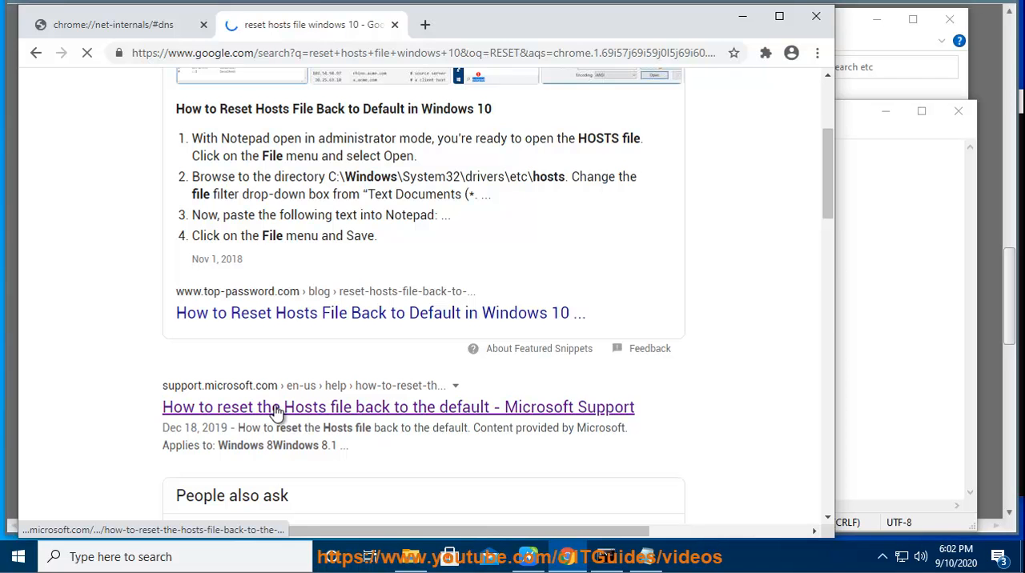
left_click(742, 16)
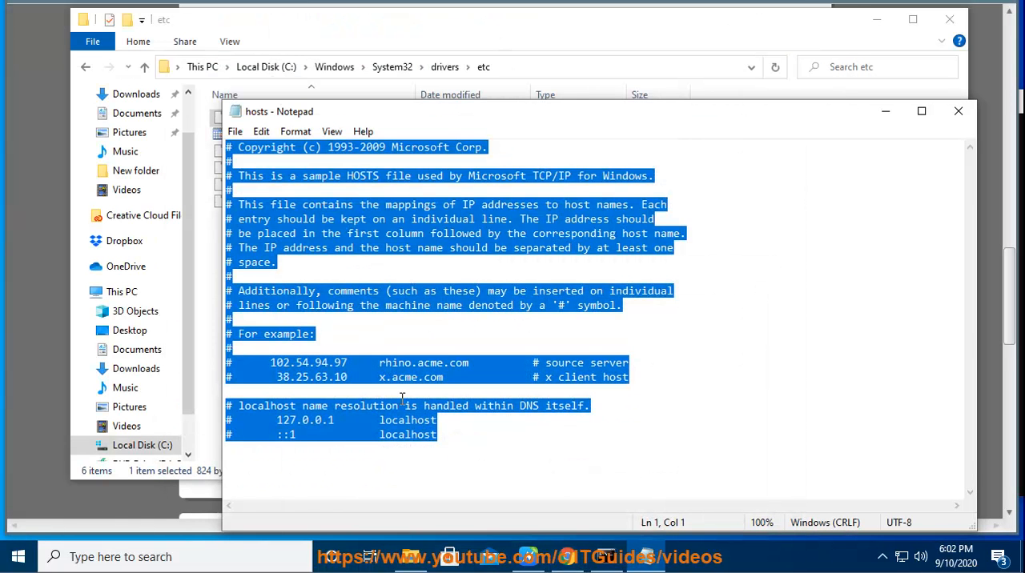
- Clear the full-text selection in the hosts file and select only its closing localhost name resolution lines
left_click(417, 416)
left_click_drag(451, 439, 204, 409)
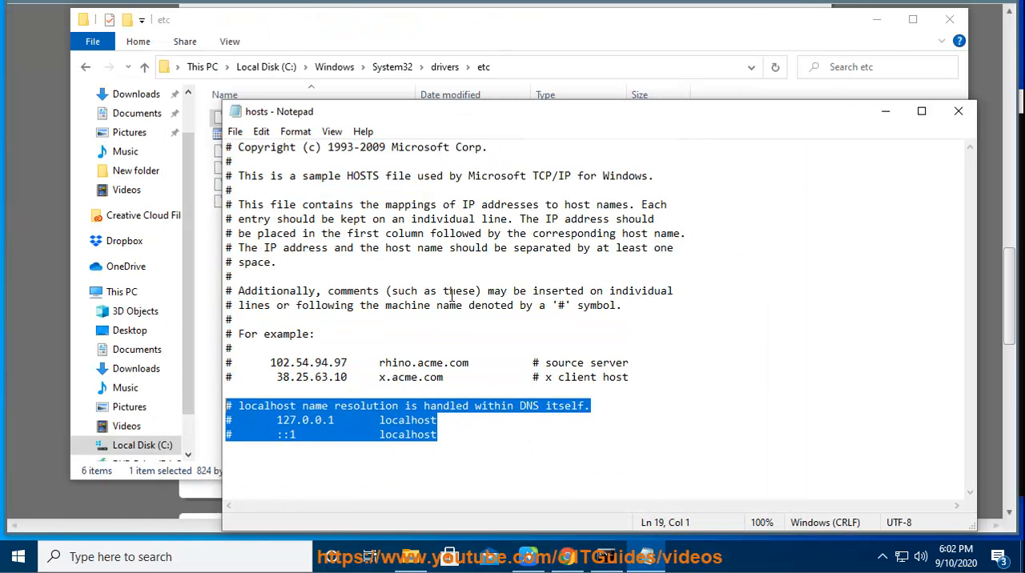
- Minimize the hosts file and the etc folder window, and return to Methods 8 to 10 in the guide
left_click(886, 112)
left_click(878, 21)
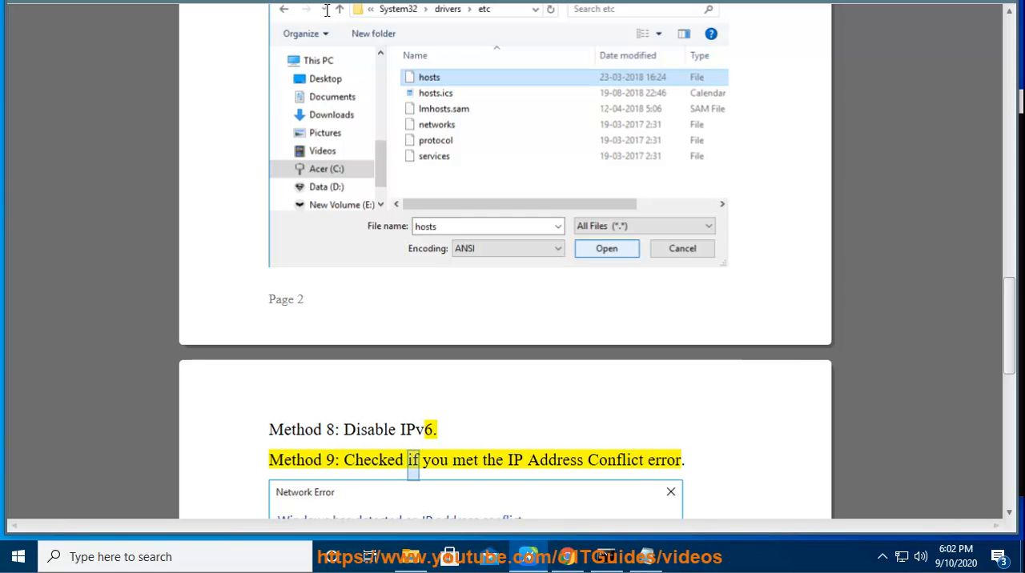
scroll(725, 300, "down", 3)
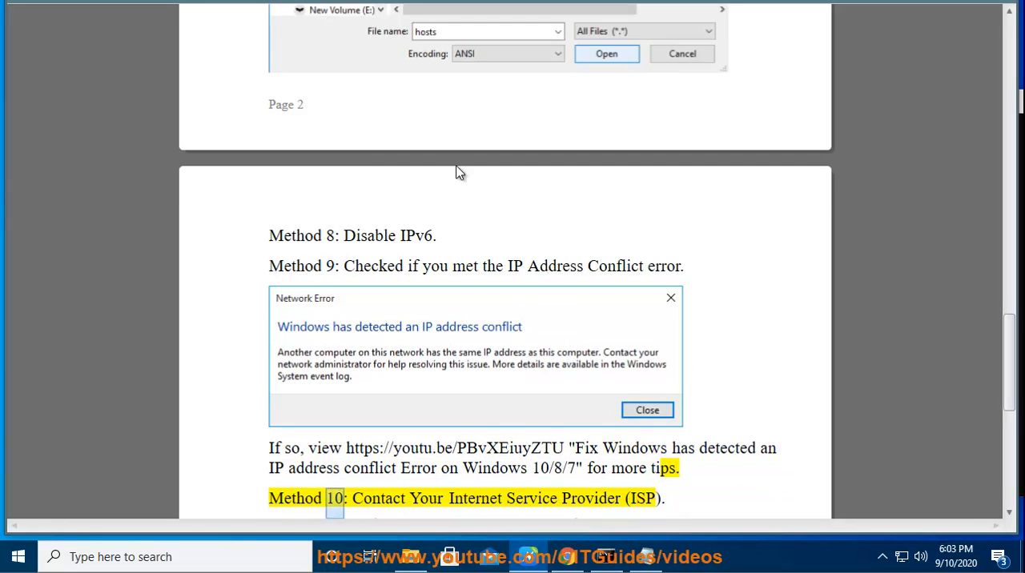
- Open the Network and Sharing Center through Control Panel
left_click(264, 556)
type("C")
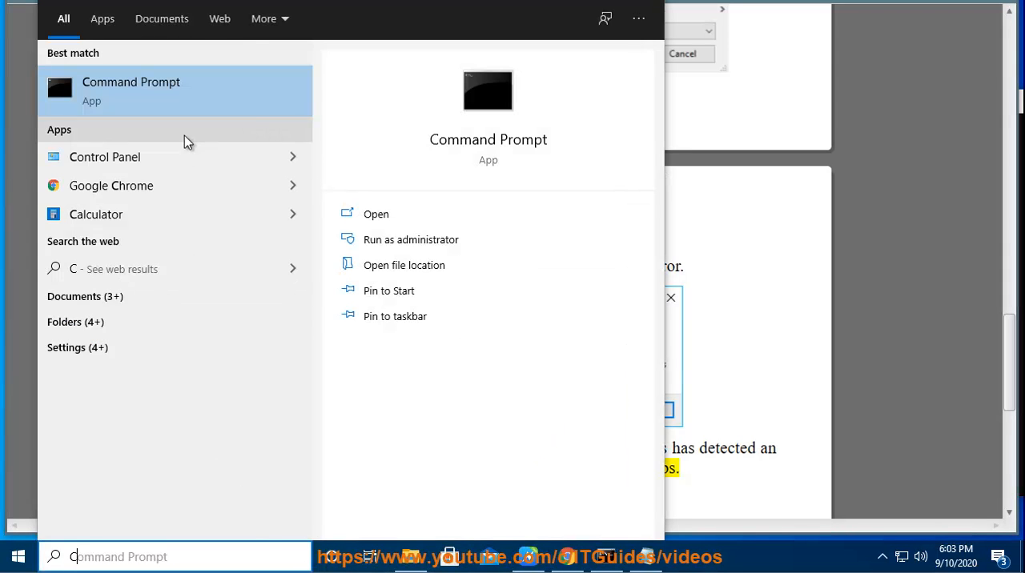
left_click(161, 162)
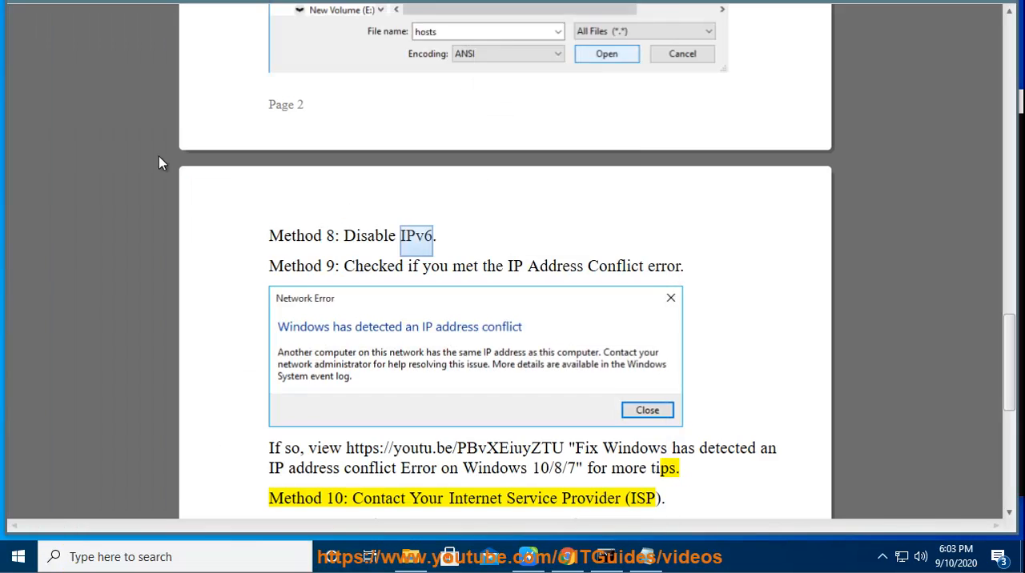
left_click(388, 237)
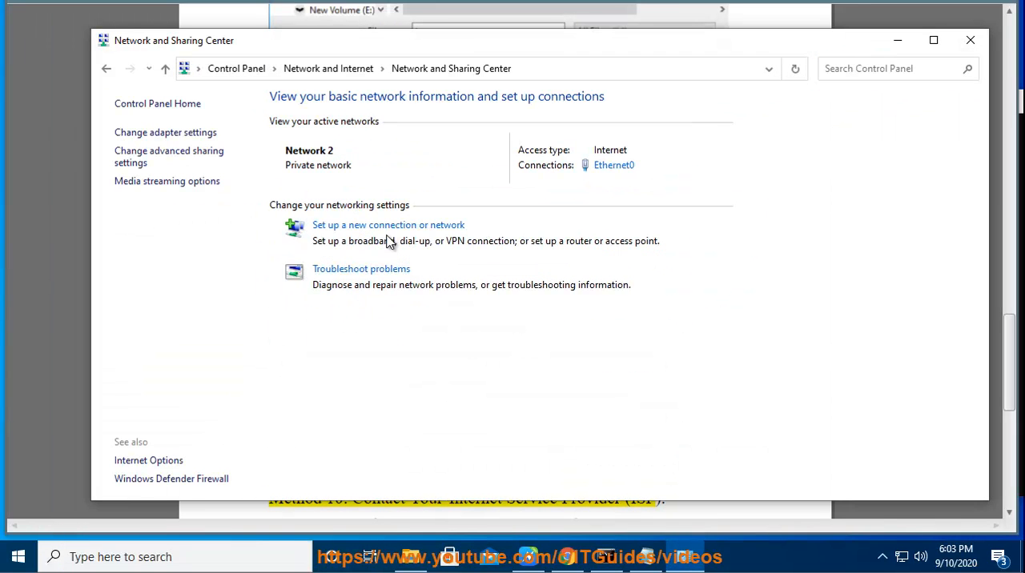
- Select Internet Protocol Version 6 (TCP/IPv6) in the Ethernet0 properties, accept the settings, close the network windows and view Method 10 in the guide
left_click(602, 166)
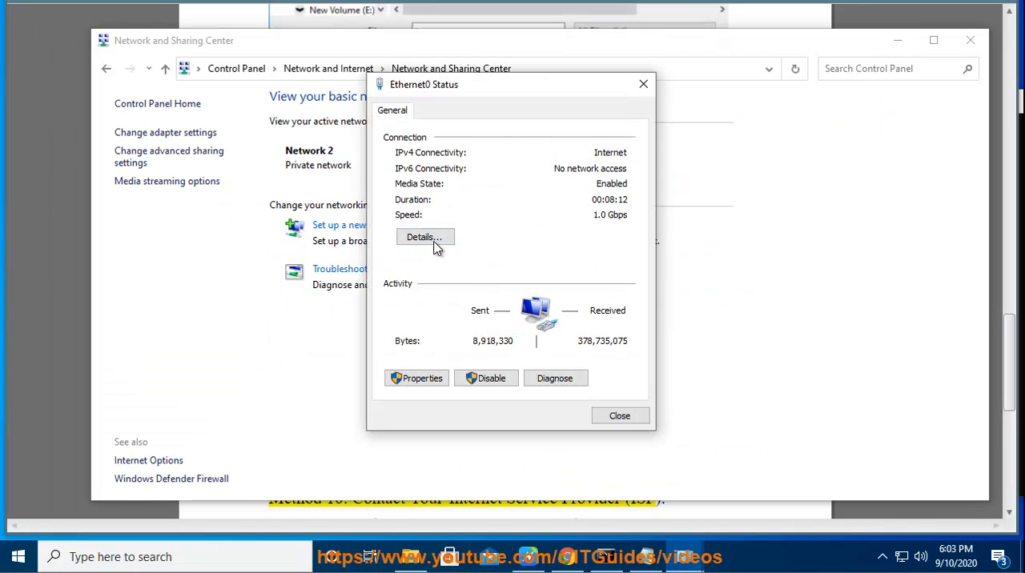
left_click(419, 380)
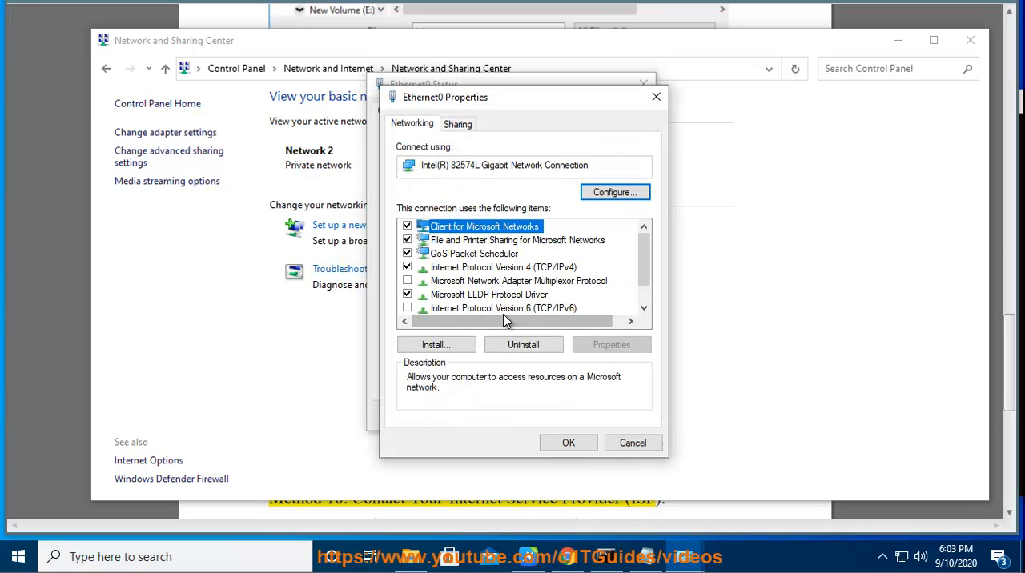
left_click(510, 312)
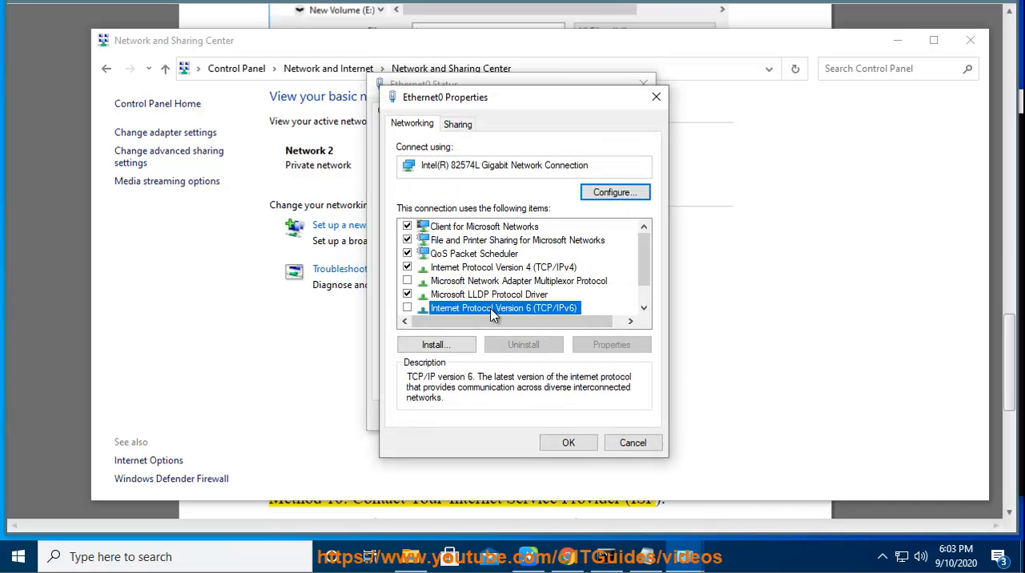
left_click(565, 447)
left_click(643, 84)
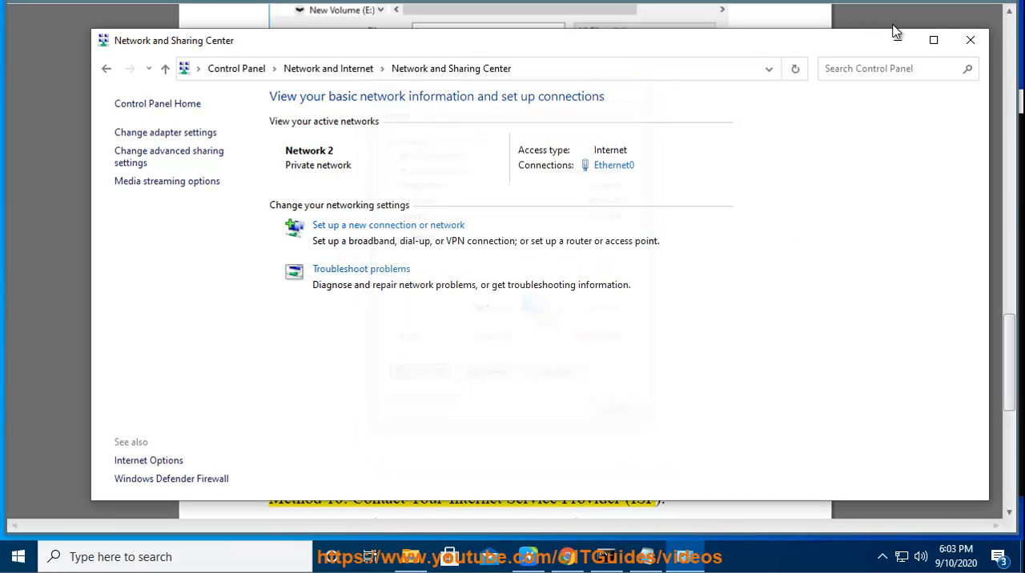
left_click(970, 40)
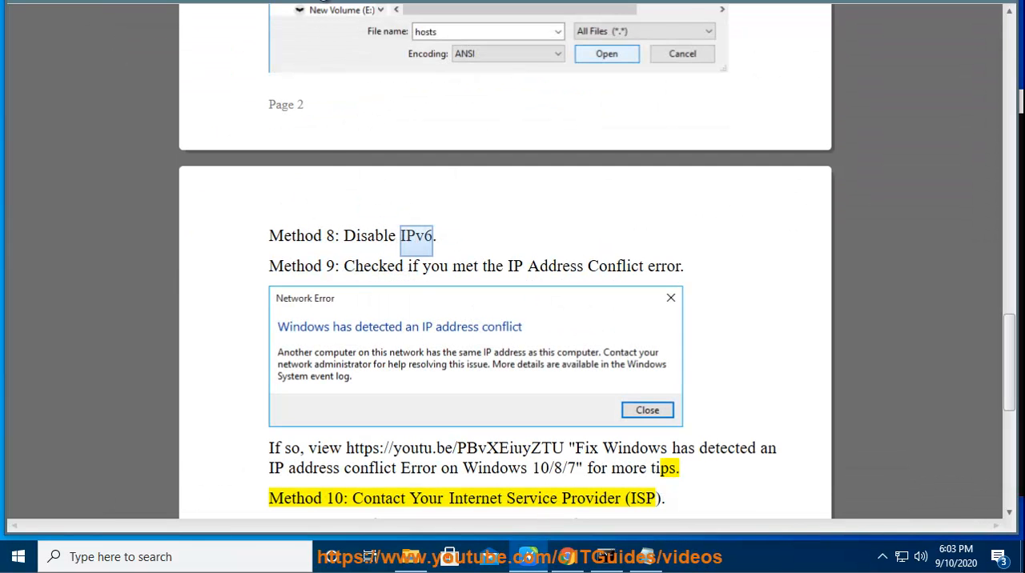
scroll(743, 315, "down", 6)
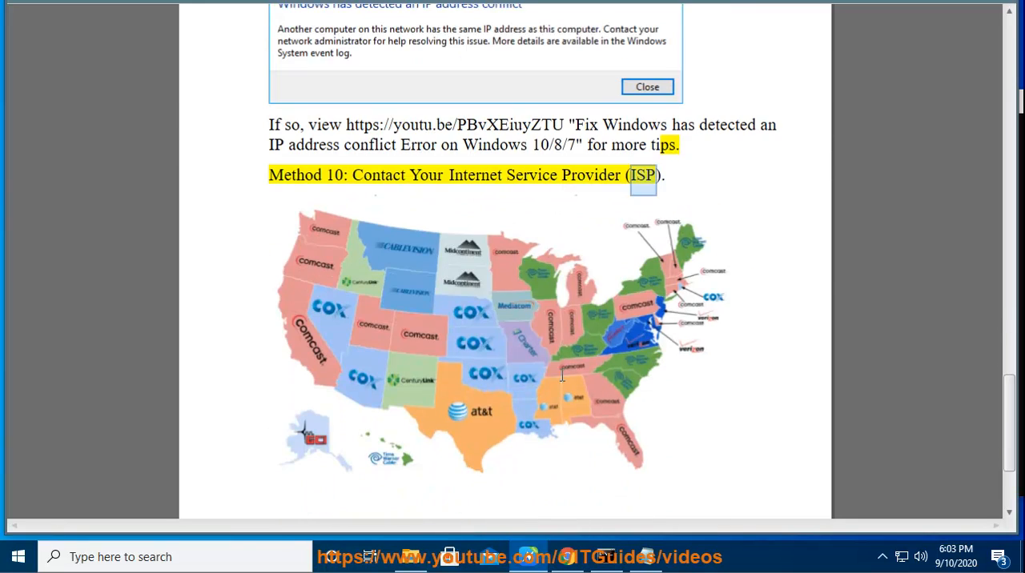